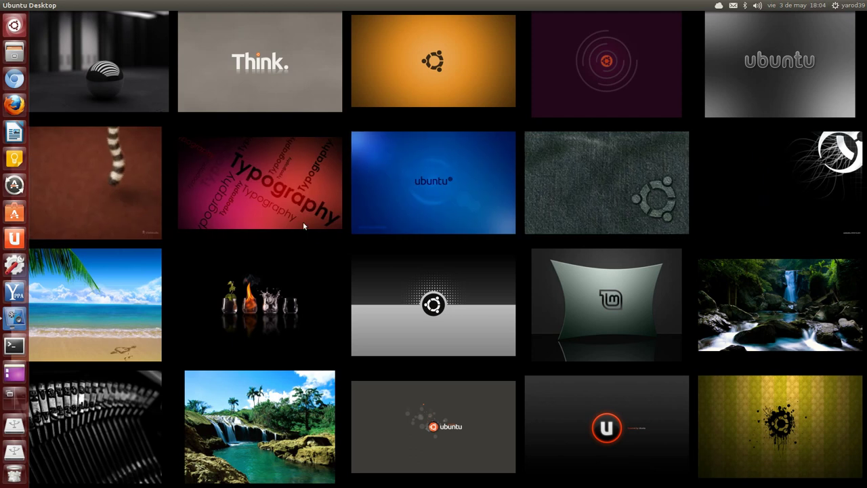
Step: Open the home folder, move its window to the screen centre, then close it
{"action": "left_click", "coordinate": [14, 52]}
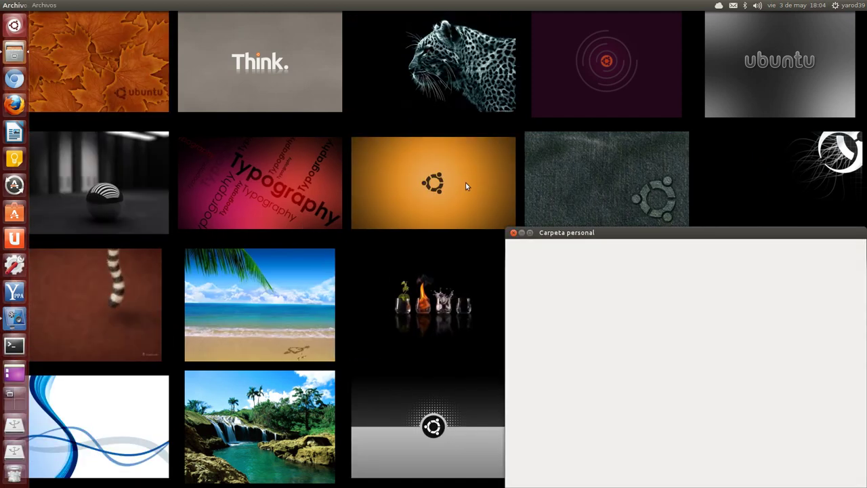
{"action": "mouse_move", "coordinate": [608, 231]}
{"action": "left_mouse_down"}
{"action": "mouse_move", "coordinate": [407, 121]}
{"action": "mouse_move", "coordinate": [386, 121]}
{"action": "left_mouse_up"}
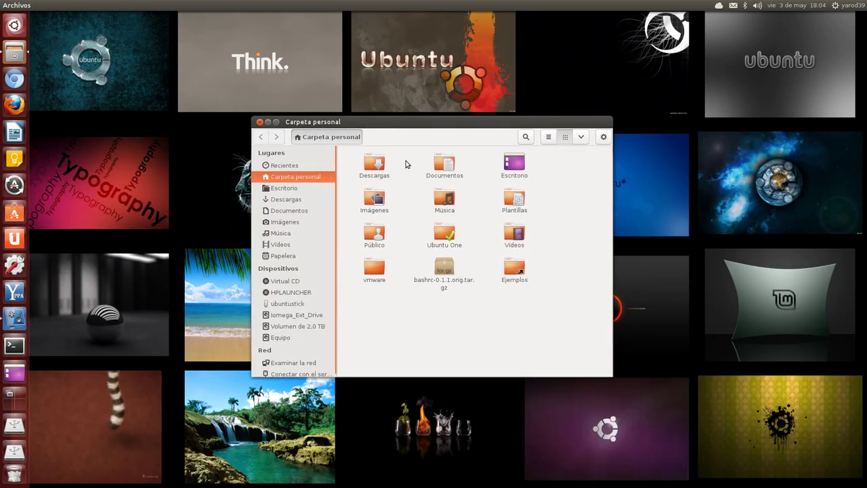
{"action": "right_click", "coordinate": [413, 333]}
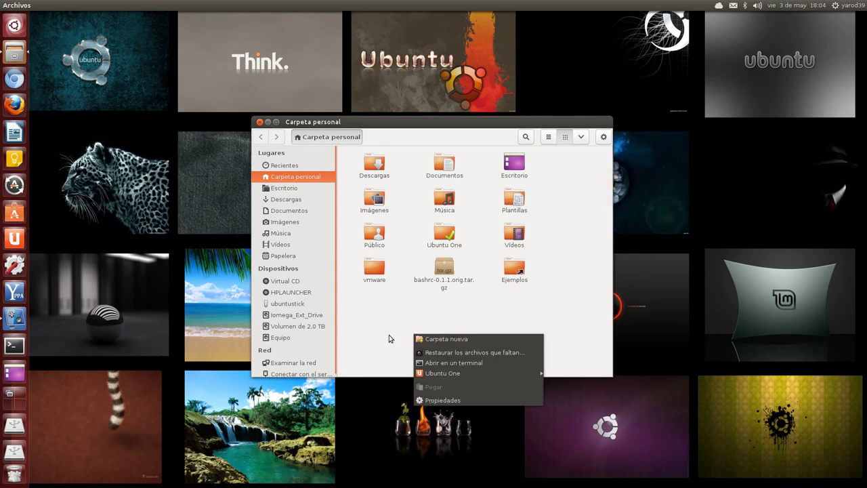
{"action": "left_click", "coordinate": [381, 329]}
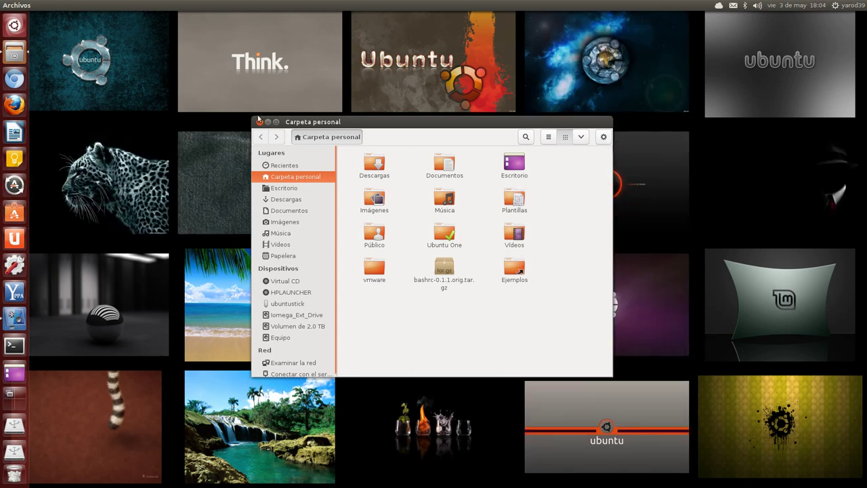
{"action": "left_click", "coordinate": [259, 122]}
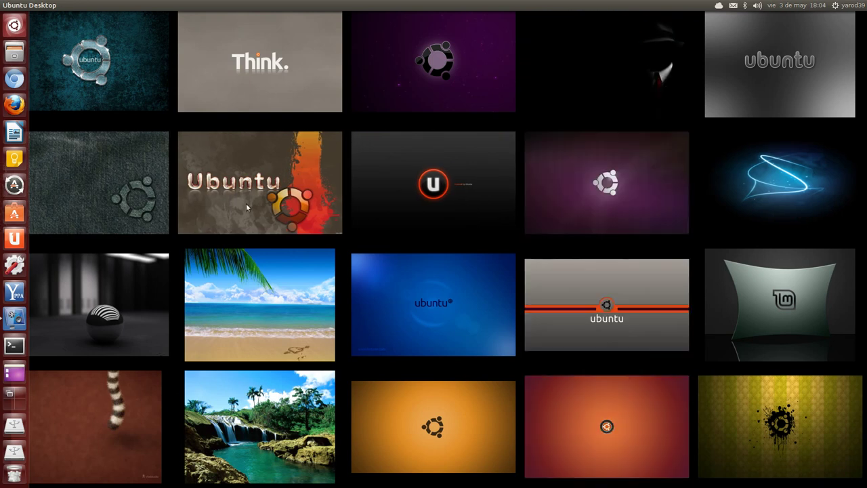
Step: Empty the Trash from its launcher icon and confirm with Vaciar la papelera
{"action": "right_click", "coordinate": [14, 472]}
{"action": "left_click", "coordinate": [57, 472]}
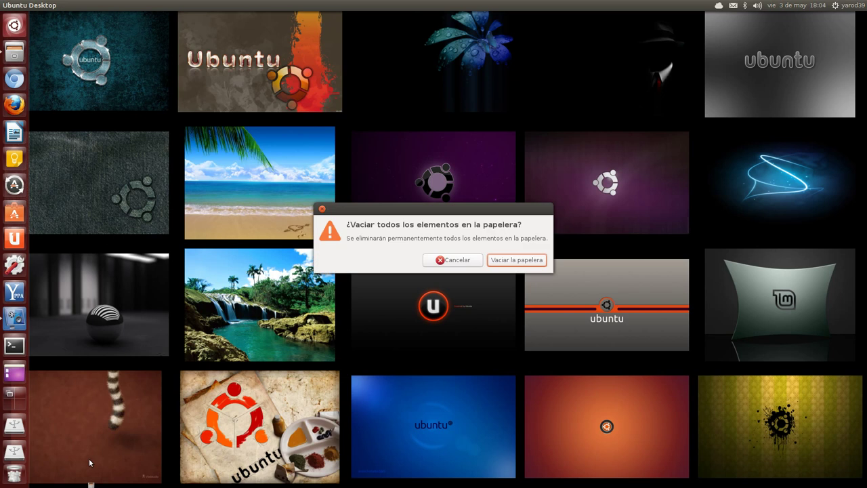
{"action": "left_click", "coordinate": [512, 261]}
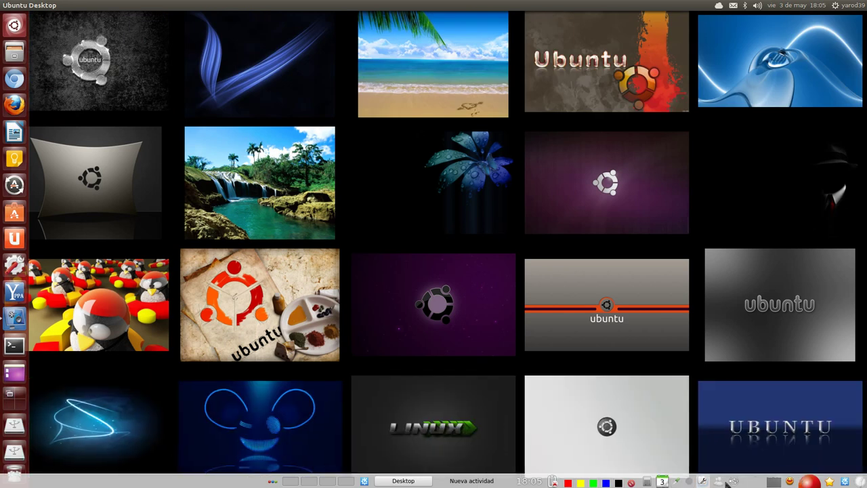
Step: View the Plasma activity manager and widgets explorer, then close the KDE Crash Handler dialog
{"action": "left_click", "coordinate": [273, 483]}
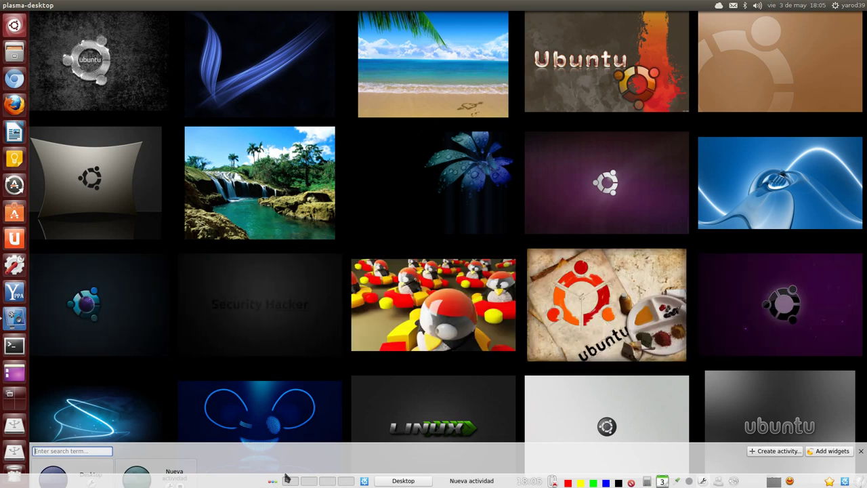
{"action": "left_click", "coordinate": [832, 452]}
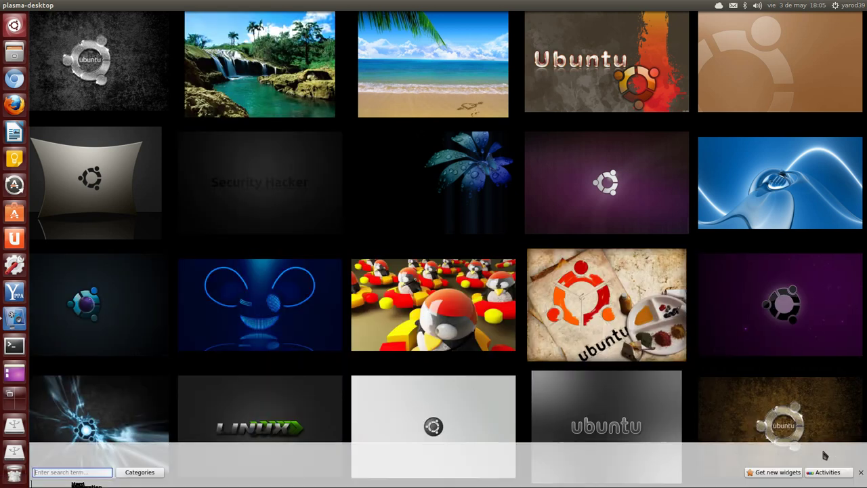
{"action": "key", "text": "Escape"}
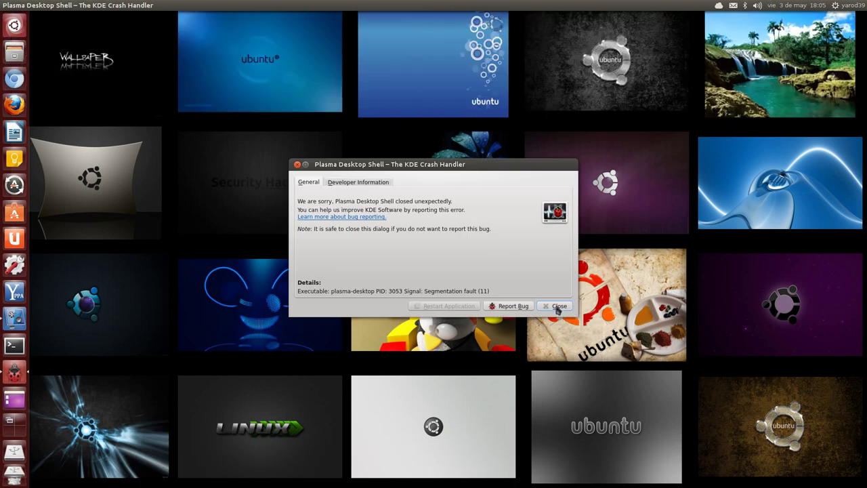
{"action": "left_click", "coordinate": [557, 307]}
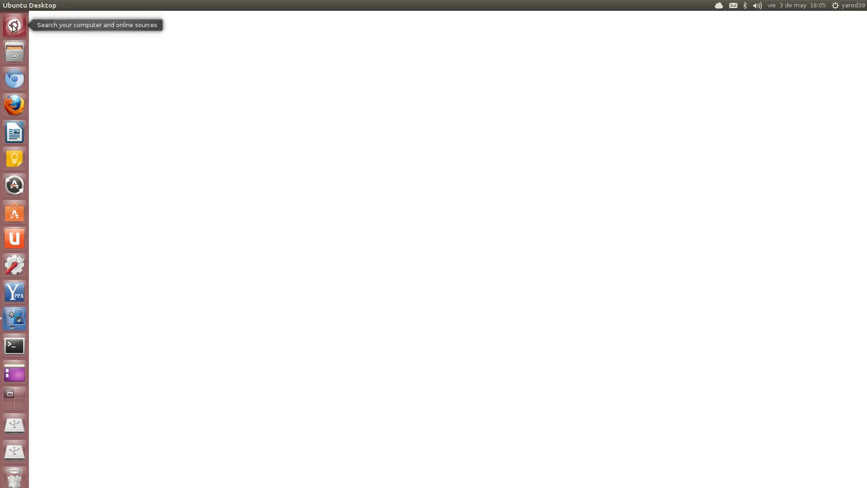
Step: Open and close the Dash, dismiss Google Keep's launcher menu, and launch Chromium on google.es
{"action": "left_click", "coordinate": [13, 25]}
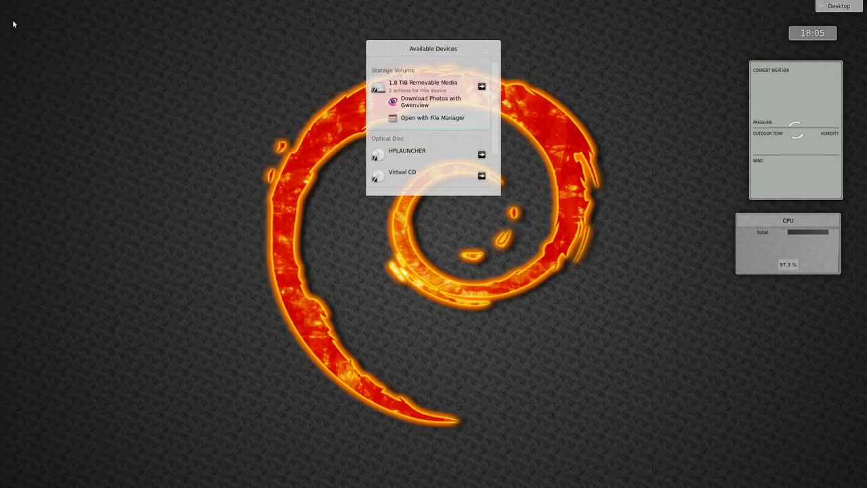
{"action": "left_click", "coordinate": [12, 23]}
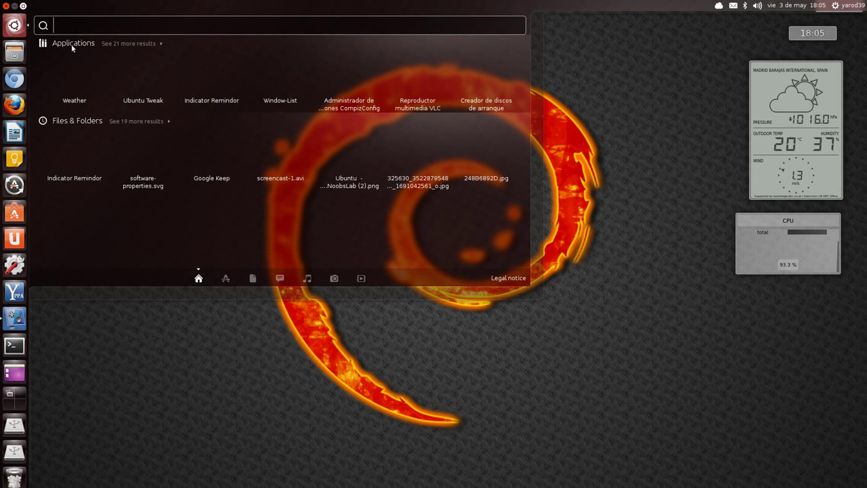
{"action": "key", "text": "Escape"}
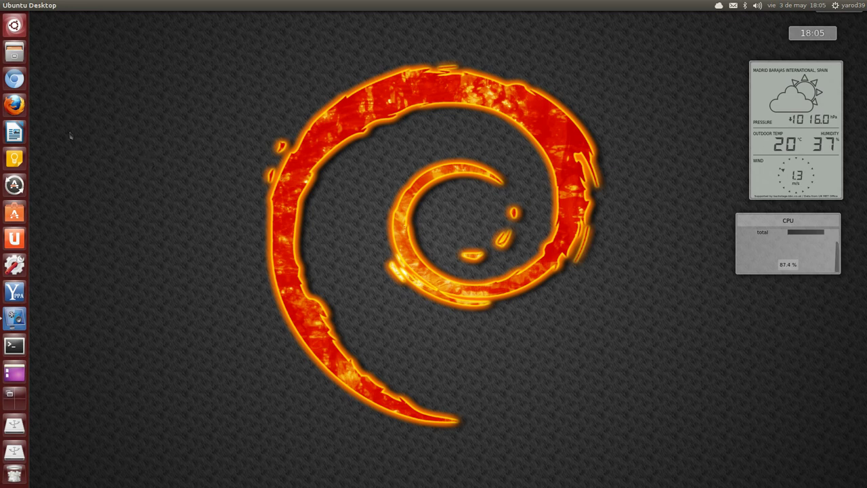
{"action": "right_click", "coordinate": [14, 158]}
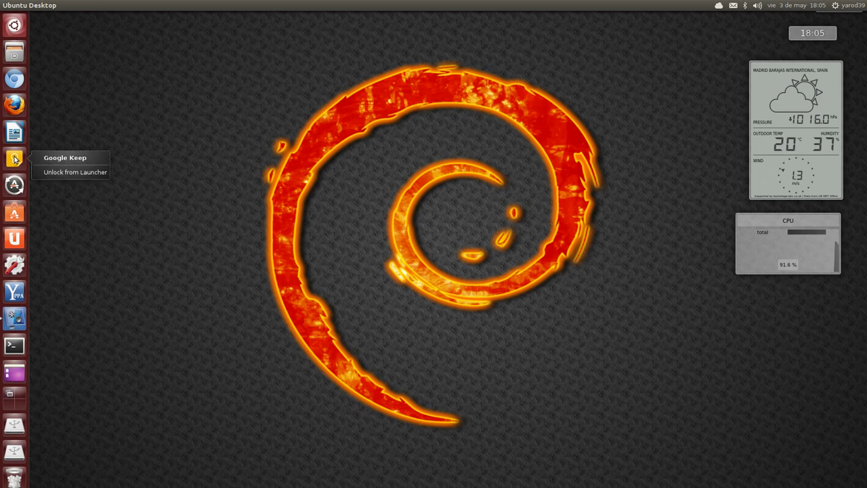
{"action": "left_click", "coordinate": [102, 105]}
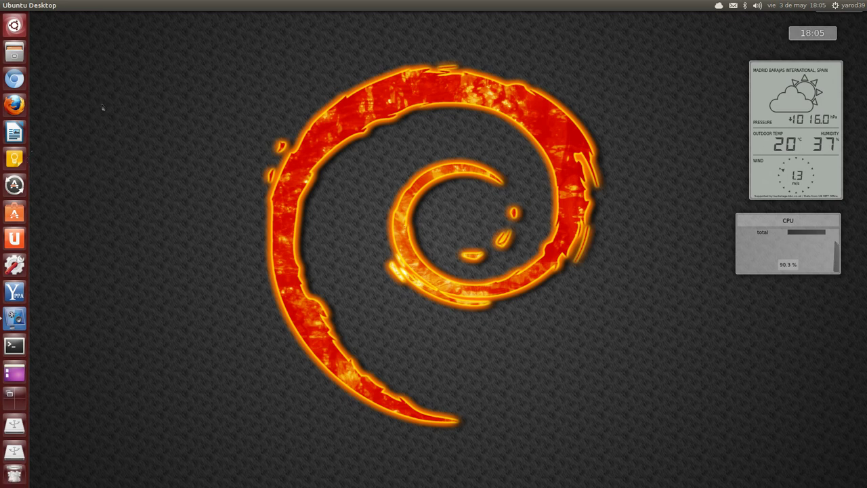
{"action": "left_click", "coordinate": [14, 79]}
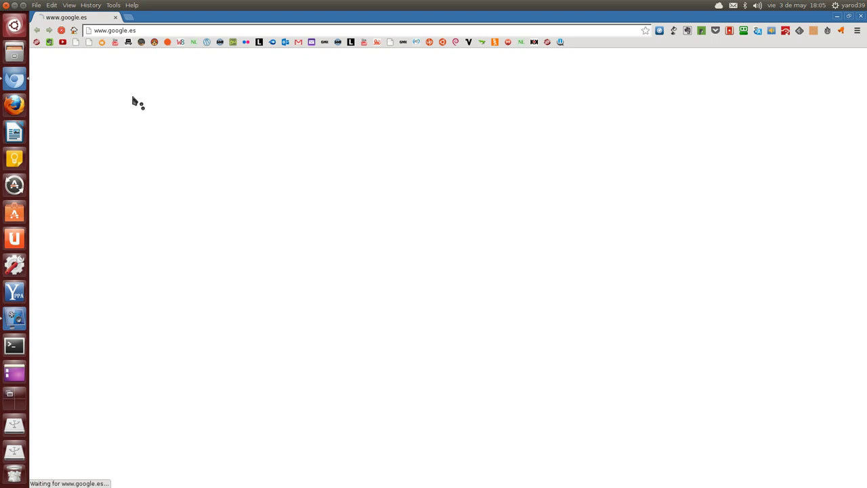
Step: Open a new tab and launch the Chrome Web Store from the apps page
{"action": "left_click", "coordinate": [127, 18]}
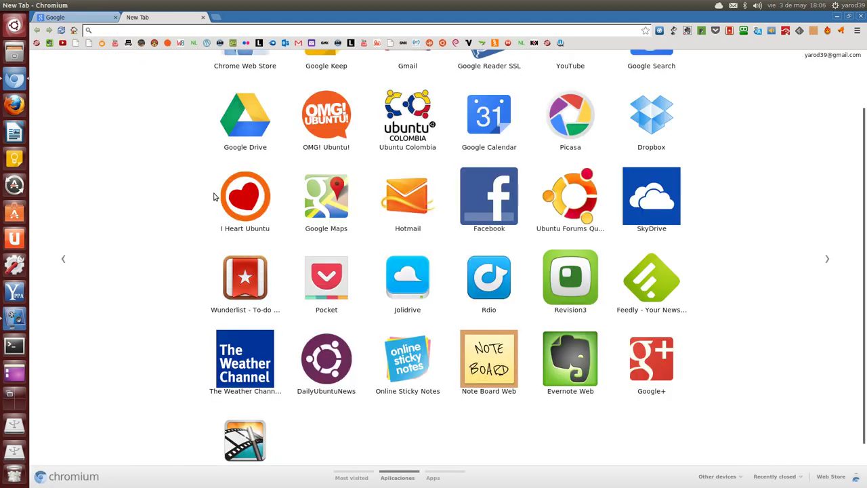
{"action": "scroll", "coordinate": [213, 197], "scroll_direction": "up", "scroll_amount": 2}
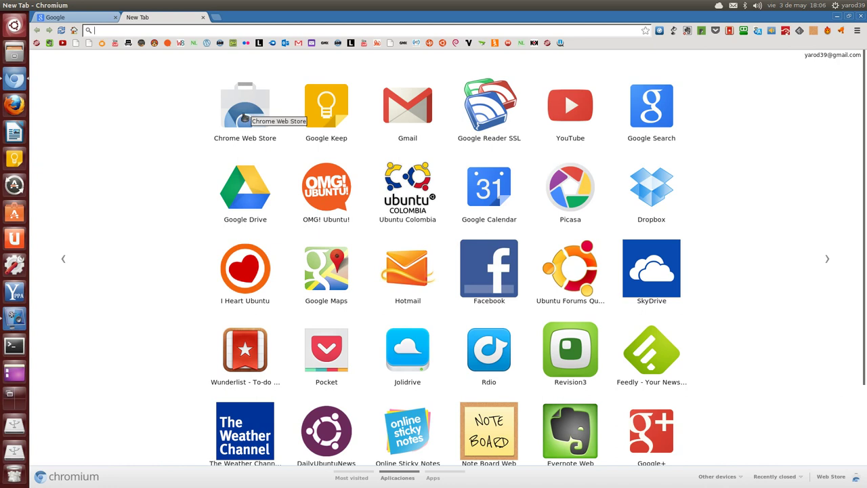
{"action": "left_click", "coordinate": [248, 114]}
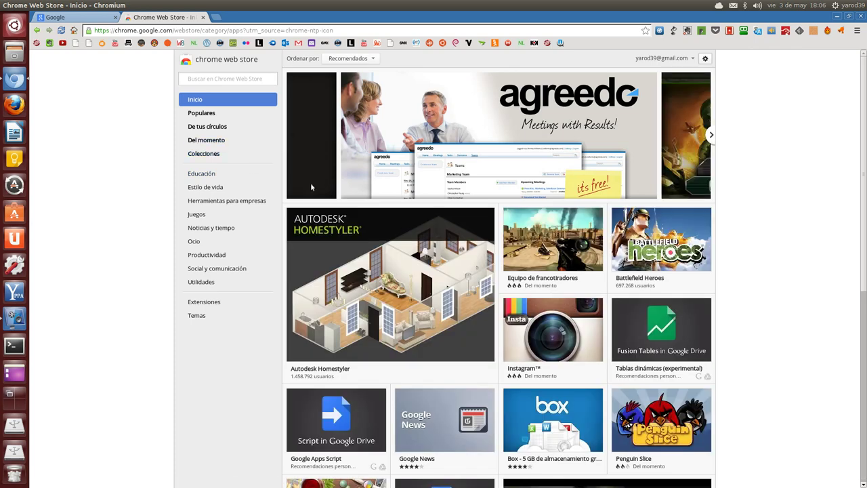
Step: Scroll down the store's Inicio page and click 'Añadir a Chrome' on Torrent Search
{"action": "scroll", "coordinate": [305, 214], "scroll_direction": "down", "scroll_amount": 4}
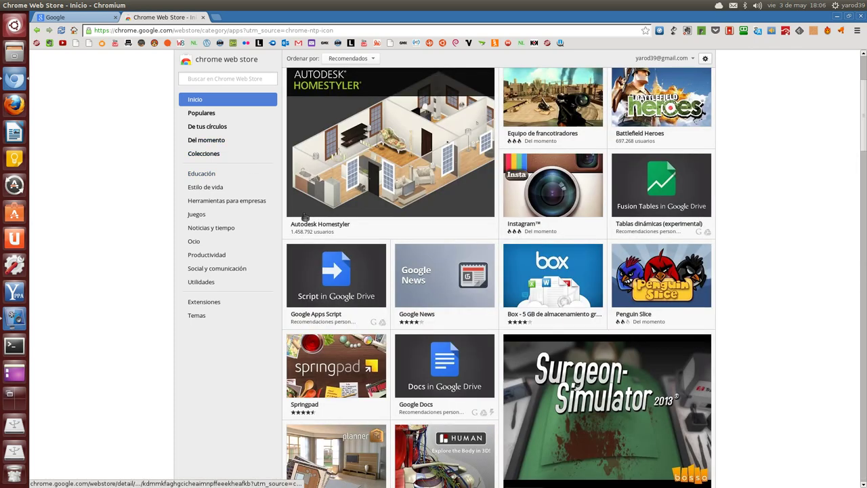
{"action": "scroll", "coordinate": [304, 216], "scroll_direction": "down", "scroll_amount": 9}
{"action": "scroll", "coordinate": [304, 216], "scroll_direction": "down", "scroll_amount": 2}
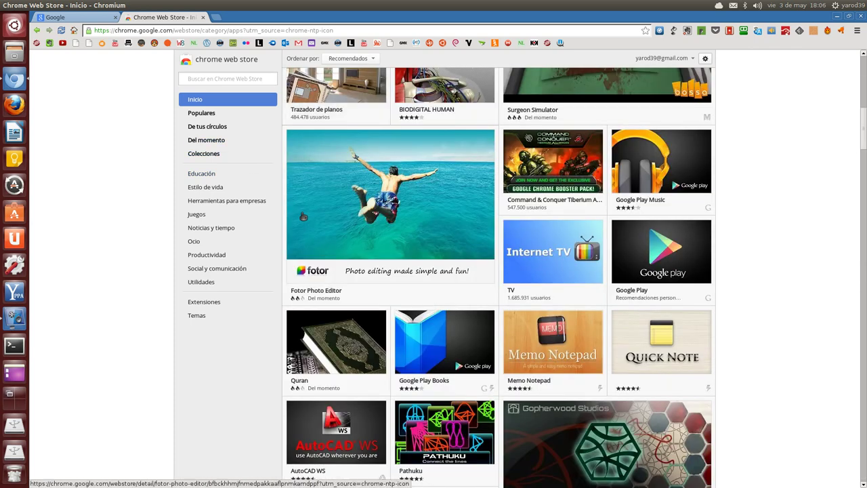
{"action": "scroll", "coordinate": [303, 216], "scroll_direction": "down", "scroll_amount": 2}
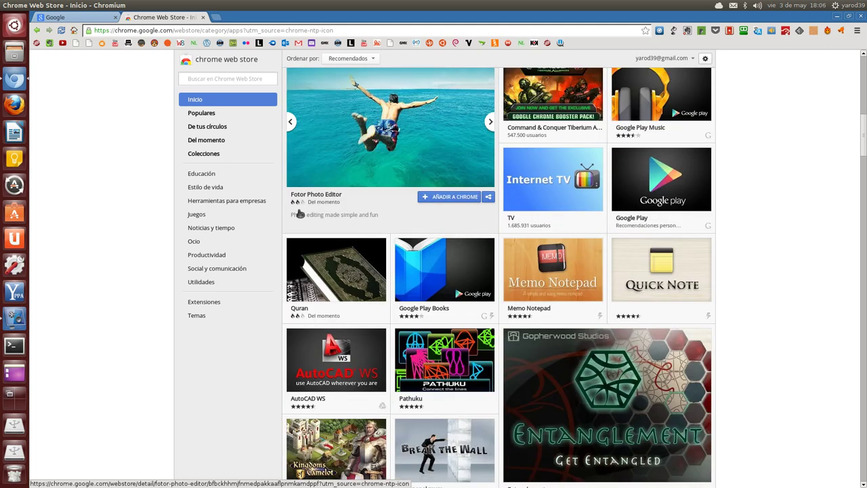
{"action": "scroll", "coordinate": [300, 214], "scroll_direction": "down", "scroll_amount": 3}
{"action": "scroll", "coordinate": [300, 214], "scroll_direction": "down", "scroll_amount": 3}
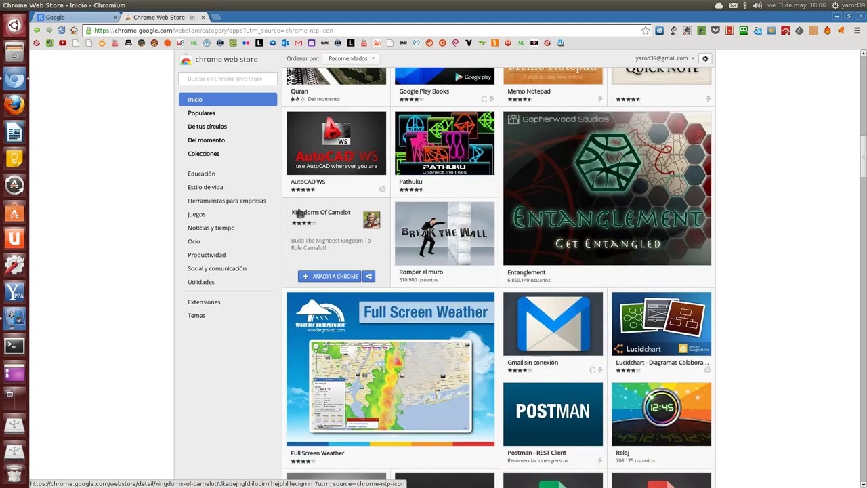
{"action": "scroll", "coordinate": [300, 214], "scroll_direction": "down", "scroll_amount": 1}
{"action": "scroll", "coordinate": [300, 214], "scroll_direction": "down", "scroll_amount": 1}
{"action": "scroll", "coordinate": [301, 214], "scroll_direction": "down", "scroll_amount": 3}
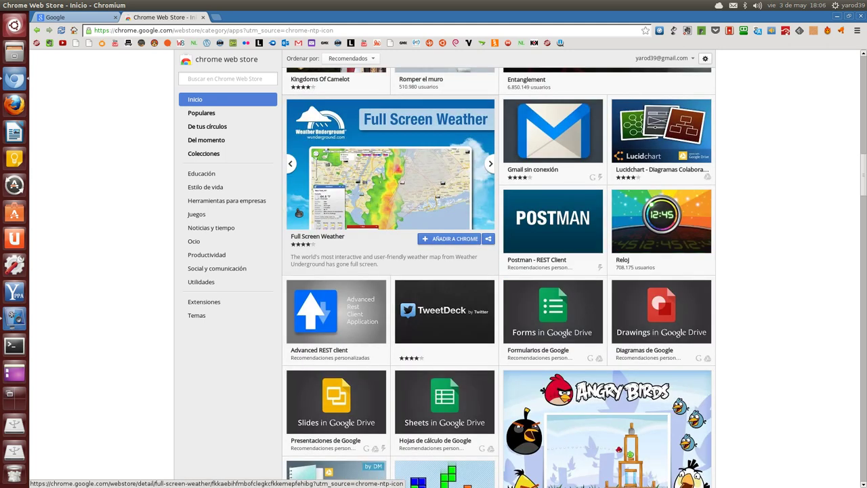
{"action": "scroll", "coordinate": [299, 213], "scroll_direction": "down", "scroll_amount": 2}
{"action": "scroll", "coordinate": [298, 213], "scroll_direction": "down", "scroll_amount": 1}
{"action": "scroll", "coordinate": [299, 212], "scroll_direction": "down", "scroll_amount": 2}
{"action": "scroll", "coordinate": [298, 213], "scroll_direction": "down", "scroll_amount": 1}
{"action": "scroll", "coordinate": [299, 212], "scroll_direction": "down", "scroll_amount": 3}
{"action": "scroll", "coordinate": [299, 213], "scroll_direction": "down", "scroll_amount": 3}
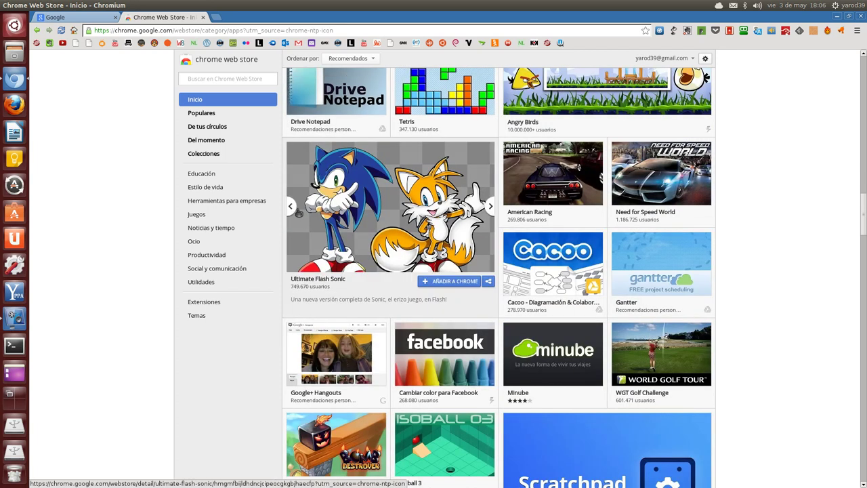
{"action": "scroll", "coordinate": [299, 213], "scroll_direction": "down", "scroll_amount": 3}
{"action": "scroll", "coordinate": [299, 213], "scroll_direction": "down", "scroll_amount": 3}
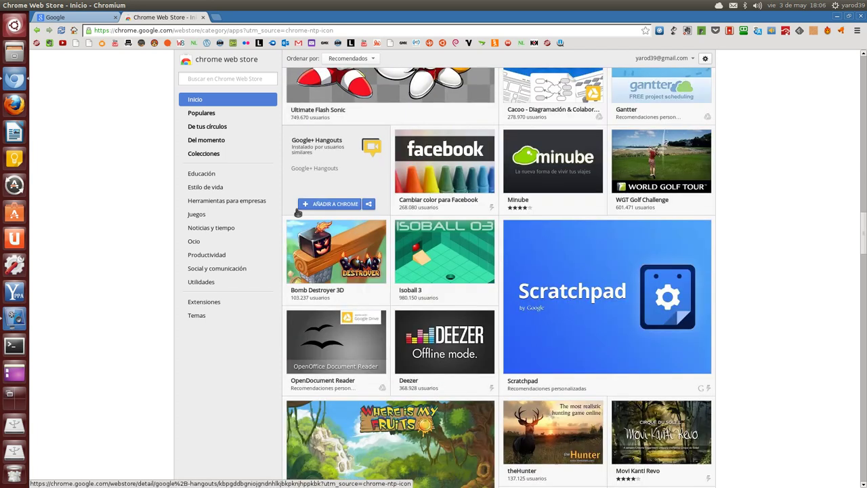
{"action": "scroll", "coordinate": [299, 213], "scroll_direction": "down", "scroll_amount": 3}
{"action": "scroll", "coordinate": [299, 213], "scroll_direction": "down", "scroll_amount": 3}
{"action": "scroll", "coordinate": [299, 213], "scroll_direction": "down", "scroll_amount": 1}
{"action": "scroll", "coordinate": [299, 212], "scroll_direction": "down", "scroll_amount": 1}
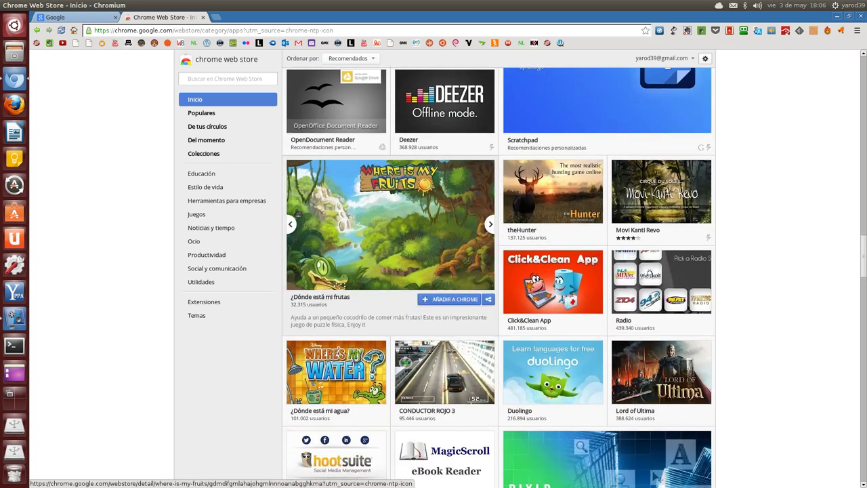
{"action": "scroll", "coordinate": [299, 213], "scroll_direction": "down", "scroll_amount": 2}
{"action": "scroll", "coordinate": [299, 212], "scroll_direction": "down", "scroll_amount": 1}
{"action": "scroll", "coordinate": [298, 212], "scroll_direction": "down", "scroll_amount": 3}
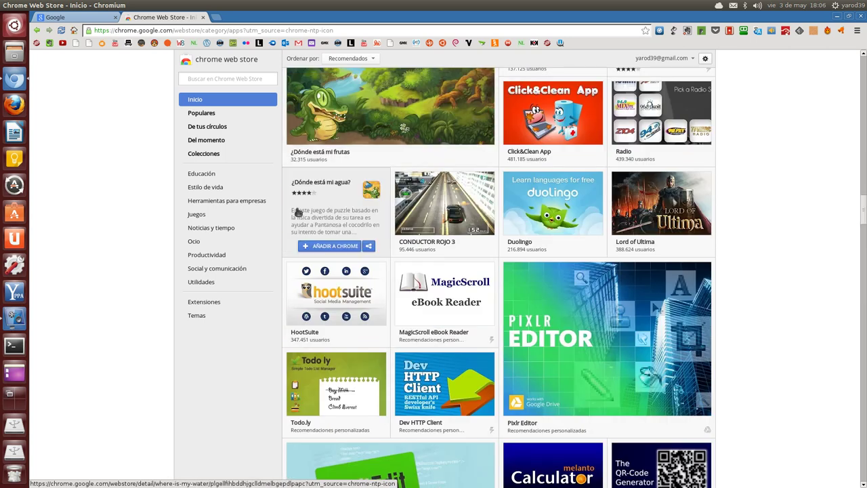
{"action": "scroll", "coordinate": [298, 212], "scroll_direction": "down", "scroll_amount": 4}
{"action": "scroll", "coordinate": [299, 213], "scroll_direction": "down", "scroll_amount": 1}
{"action": "scroll", "coordinate": [299, 213], "scroll_direction": "down", "scroll_amount": 6}
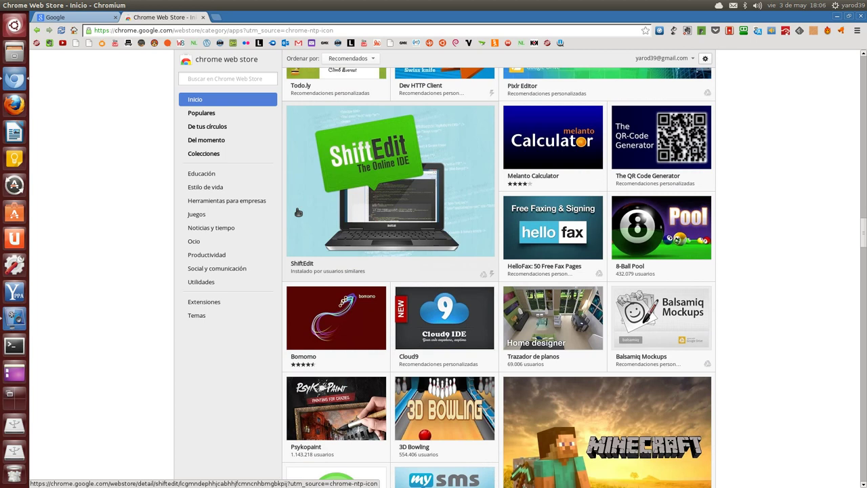
{"action": "scroll", "coordinate": [298, 212], "scroll_direction": "down", "scroll_amount": 2}
{"action": "scroll", "coordinate": [299, 213], "scroll_direction": "down", "scroll_amount": 2}
{"action": "scroll", "coordinate": [299, 212], "scroll_direction": "down", "scroll_amount": 3}
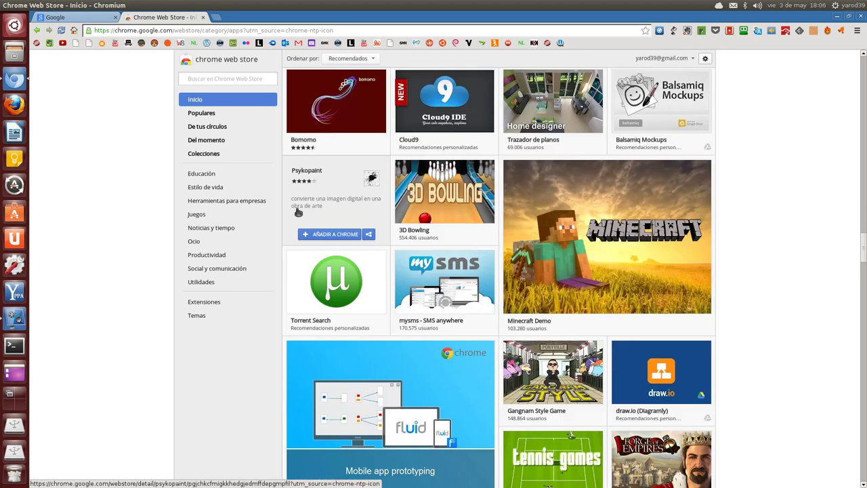
{"action": "mouse_move", "coordinate": [336, 290]}
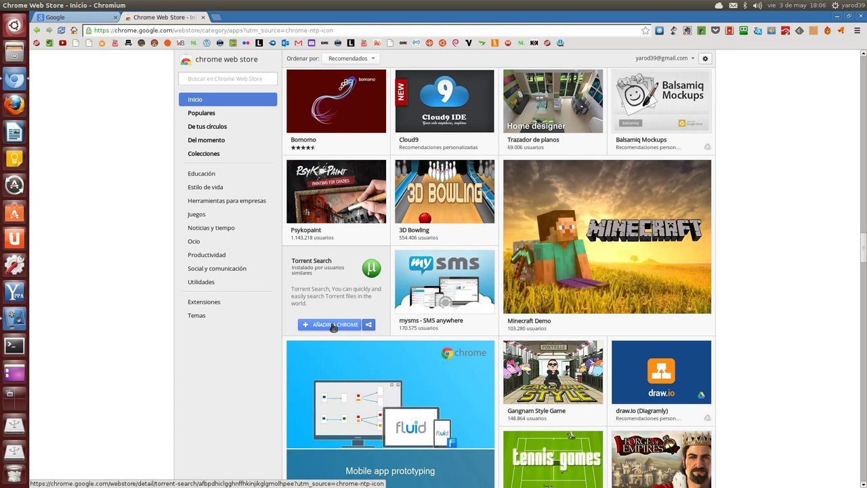
{"action": "left_click", "coordinate": [334, 325]}
Step: Confirm installing Torrent Search, close the Web Store tab, and page to the Torrent Search app
{"action": "left_click", "coordinate": [506, 282]}
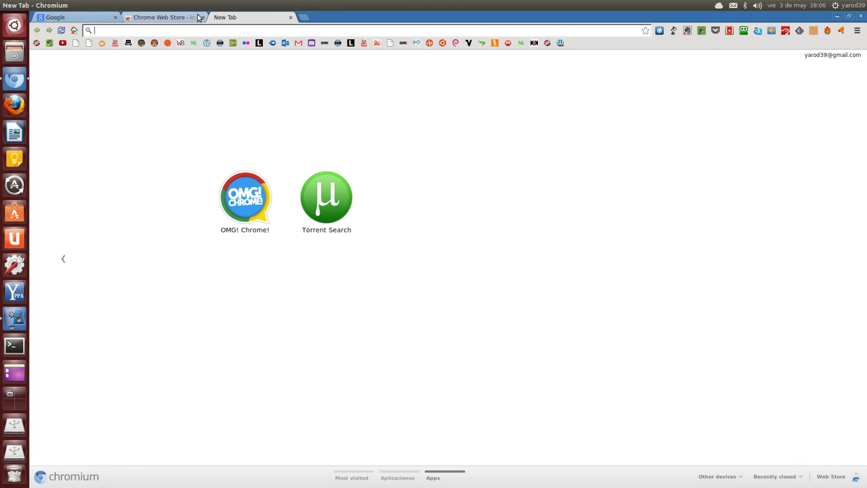
{"action": "left_click", "coordinate": [201, 17]}
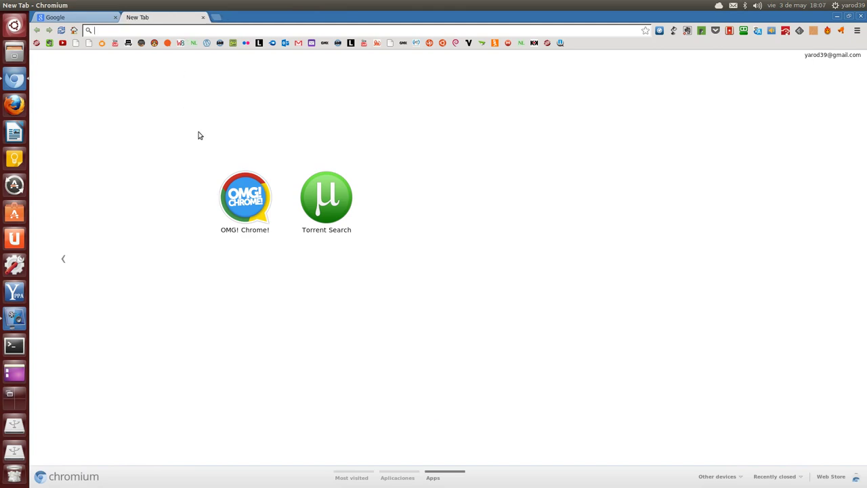
{"action": "left_click", "coordinate": [64, 262]}
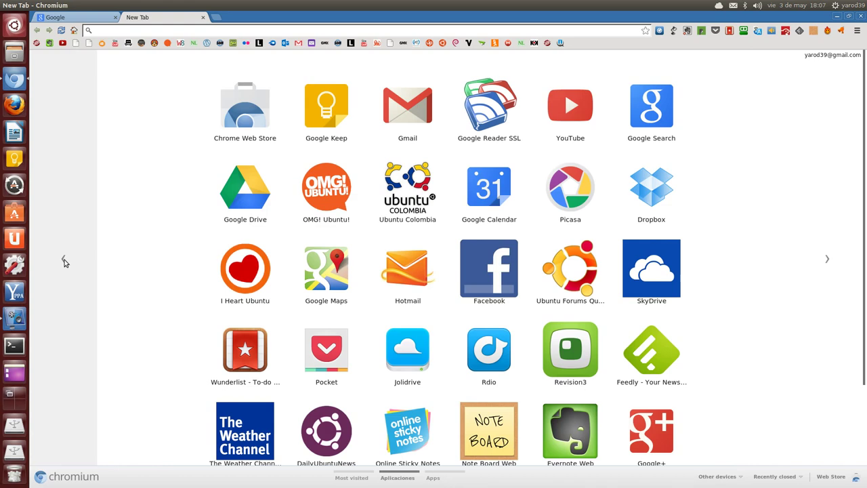
{"action": "left_click", "coordinate": [828, 260]}
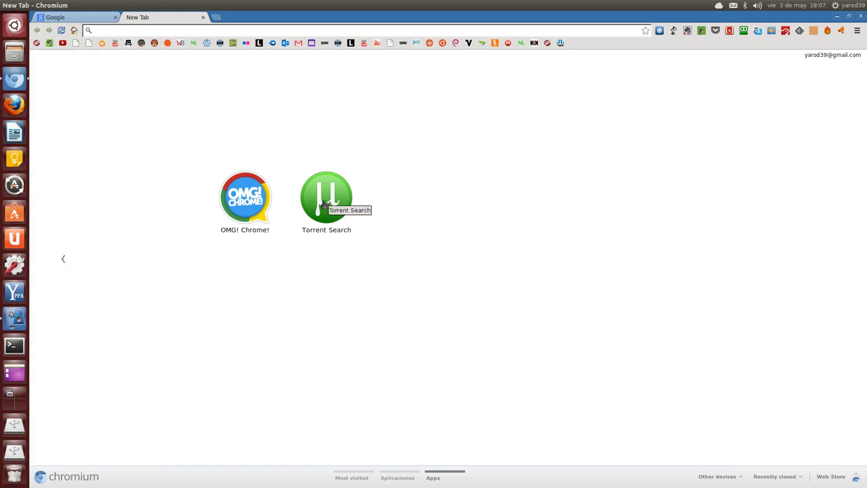
Step: Launch Torrent Search from its app menu, then close its tab
{"action": "right_click", "coordinate": [324, 202]}
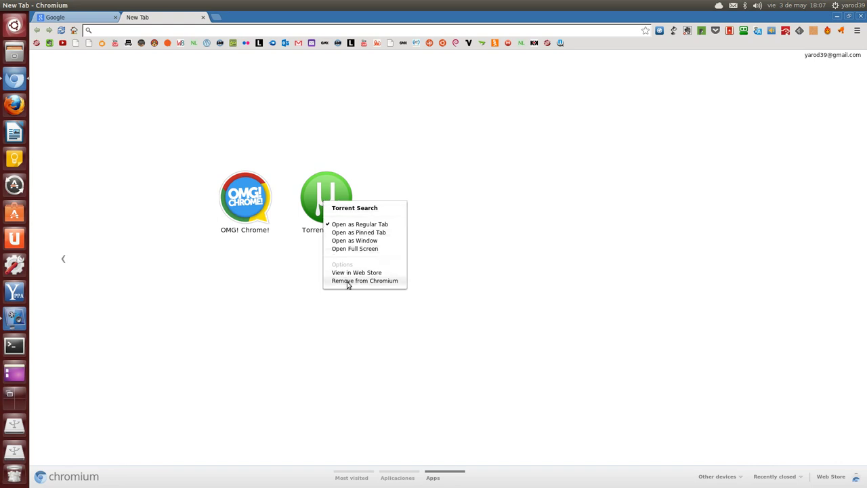
{"action": "left_click", "coordinate": [314, 210]}
{"action": "right_click", "coordinate": [312, 203]}
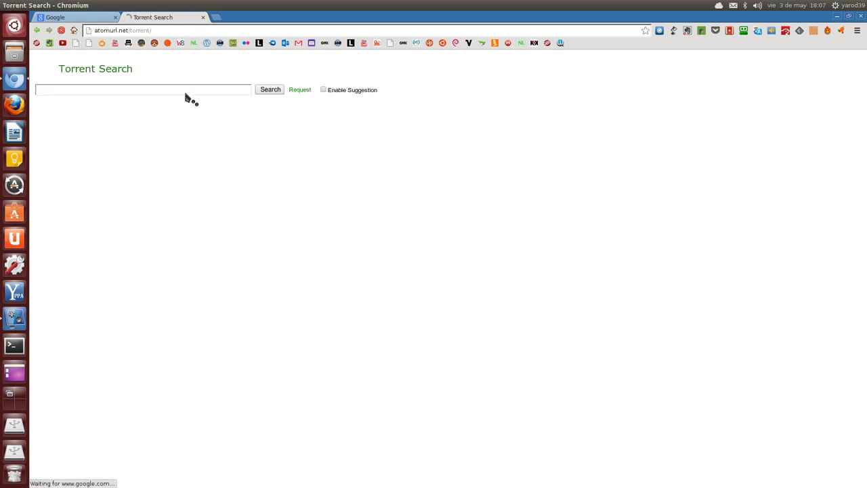
{"action": "left_click", "coordinate": [203, 18]}
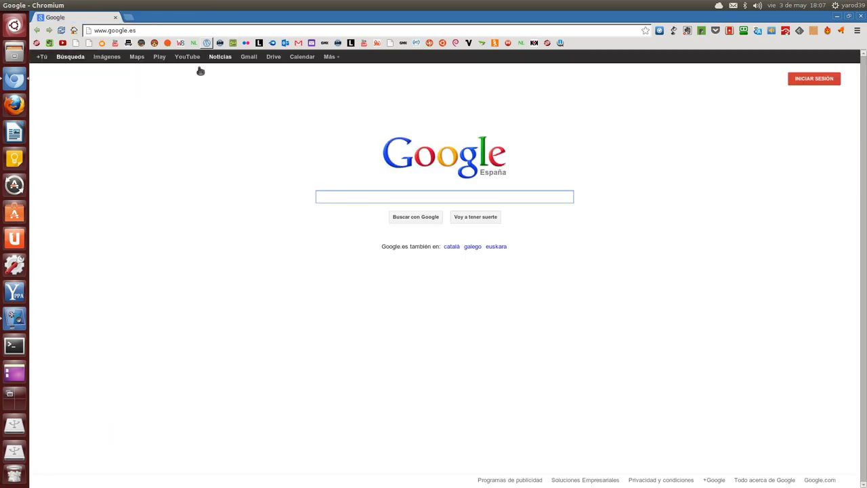
Step: Open a new tab, check OMG! Chrome!'s options, and switch to the Aplicaciones grid
{"action": "left_click", "coordinate": [126, 18]}
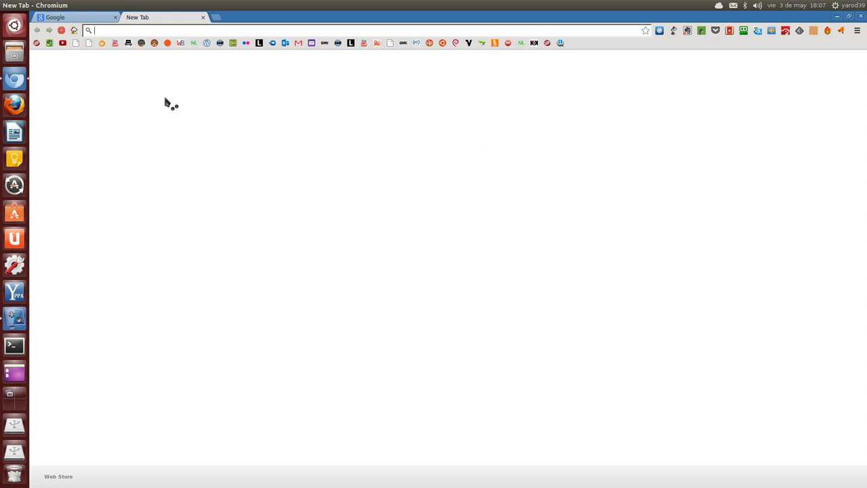
{"action": "right_click", "coordinate": [254, 202]}
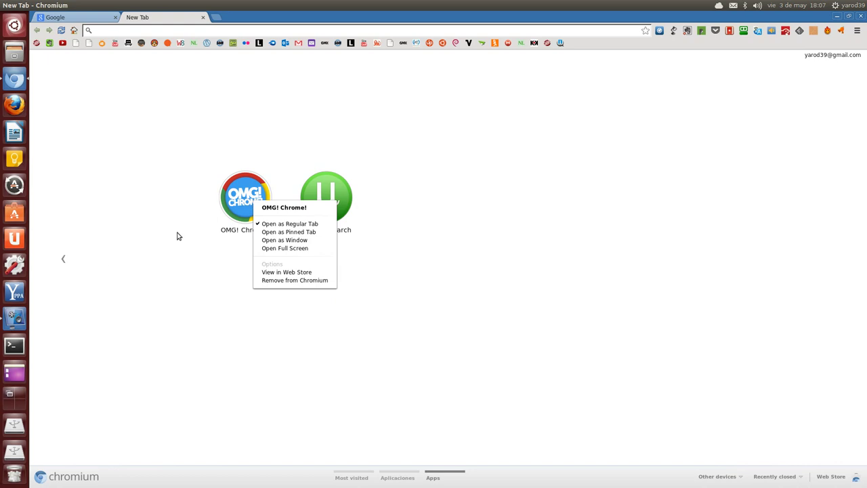
{"action": "left_click", "coordinate": [66, 261]}
{"action": "left_click", "coordinate": [66, 261]}
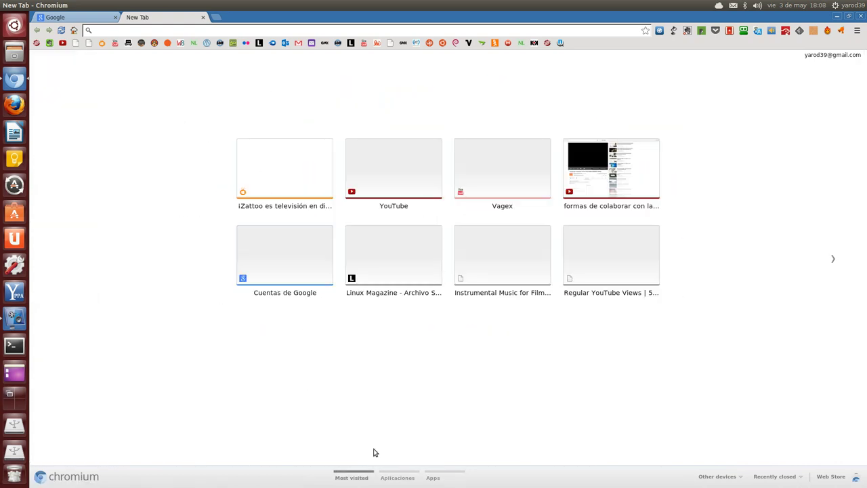
{"action": "left_click", "coordinate": [397, 477]}
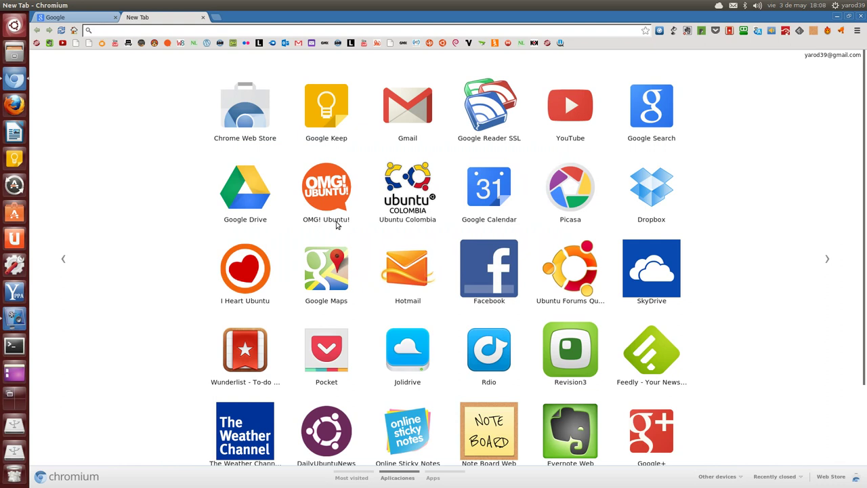
Step: Show the app options for Google Keep, OMG! Ubuntu!, Gmail and YouTube
{"action": "right_click", "coordinate": [325, 109]}
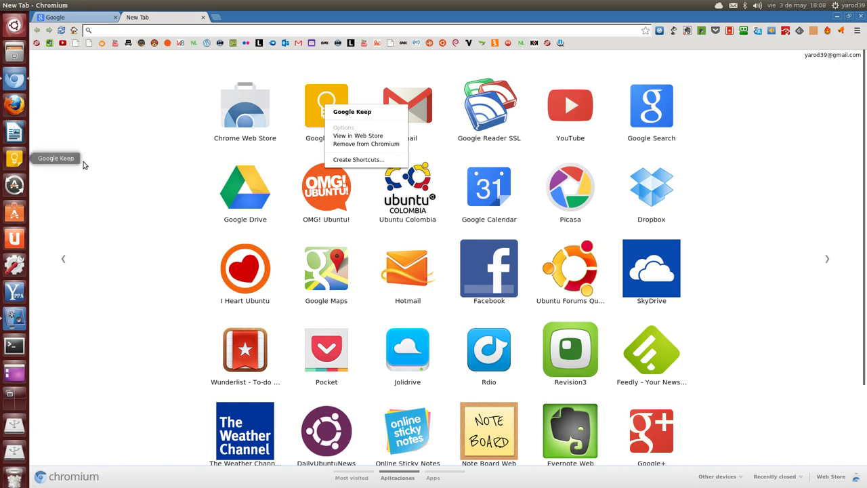
{"action": "right_click", "coordinate": [324, 192]}
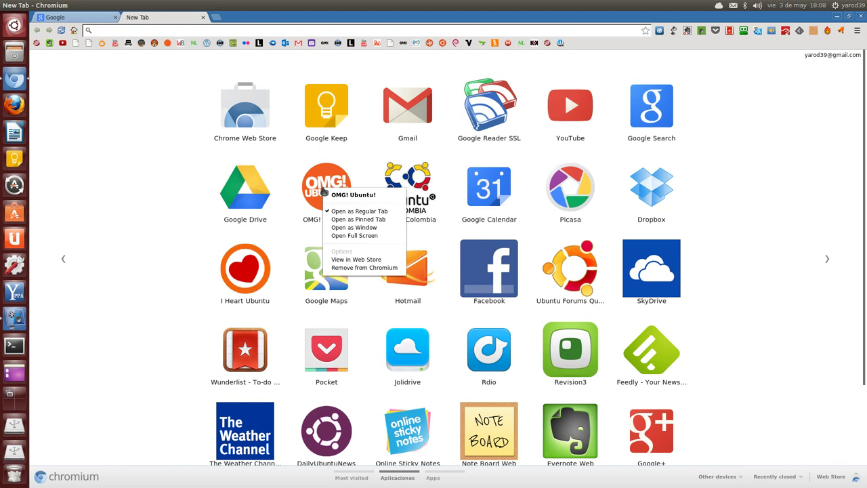
{"action": "right_click", "coordinate": [414, 113]}
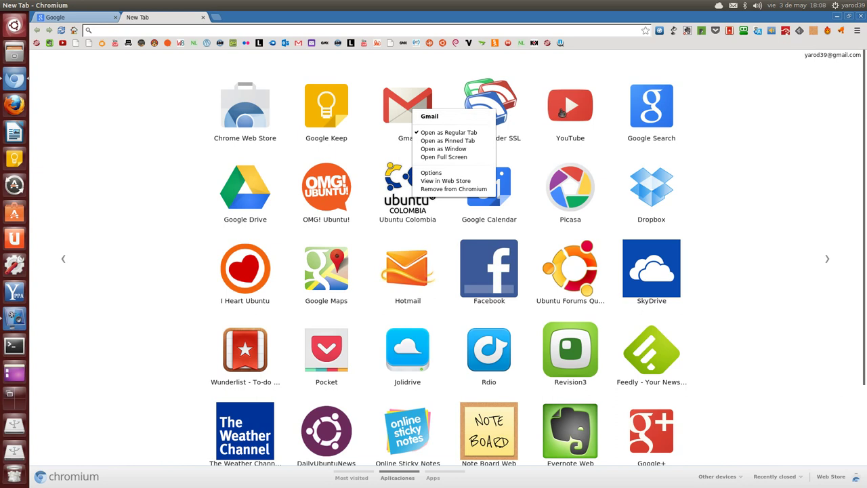
{"action": "right_click", "coordinate": [562, 113]}
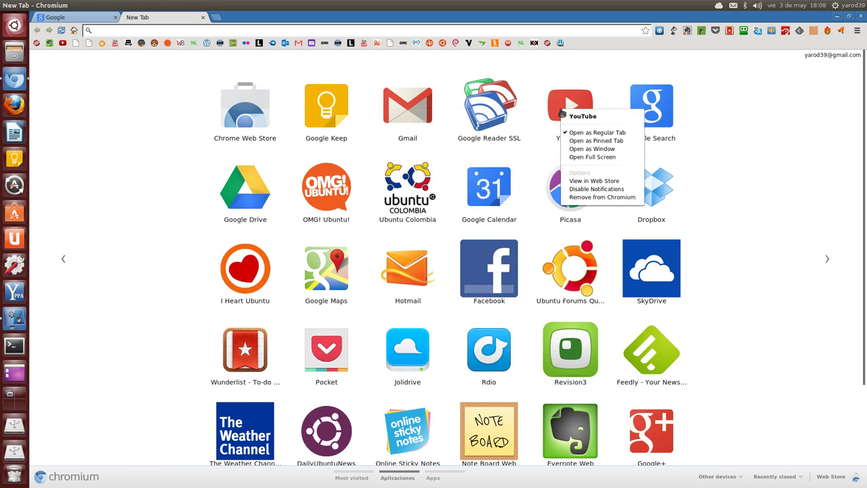
{"action": "right_click", "coordinate": [321, 110]}
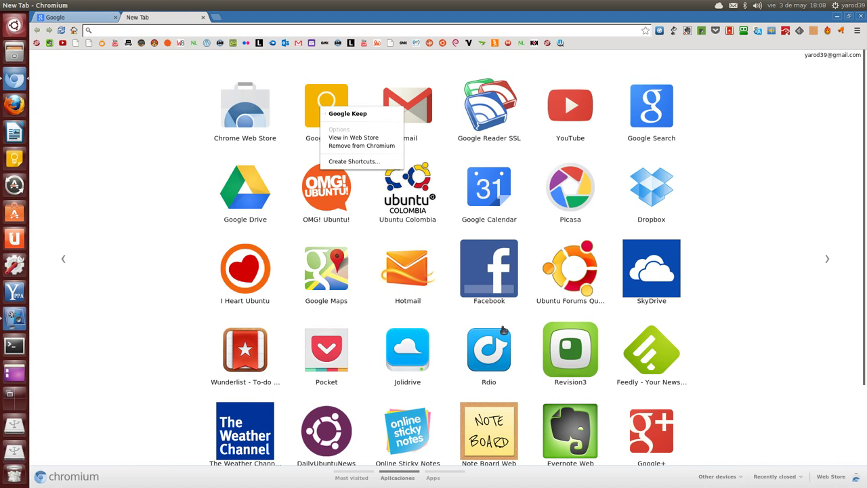
Step: Show options for Google+, Note Board Web, DailyUbuntuNews, Wunderlist, Facebook, then Google Keep
{"action": "right_click", "coordinate": [650, 438]}
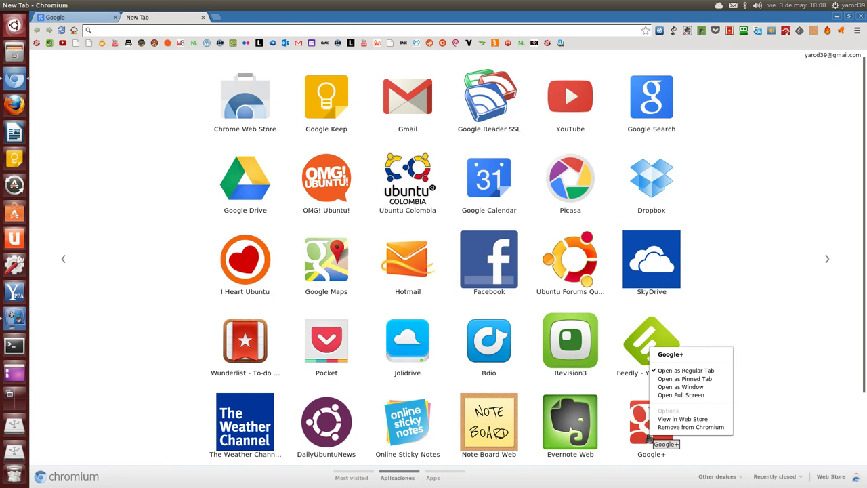
{"action": "right_click", "coordinate": [497, 415]}
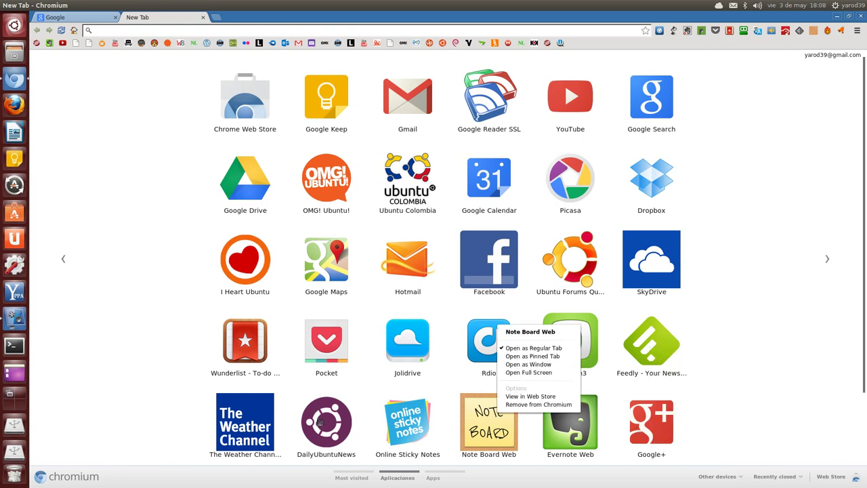
{"action": "right_click", "coordinate": [329, 424]}
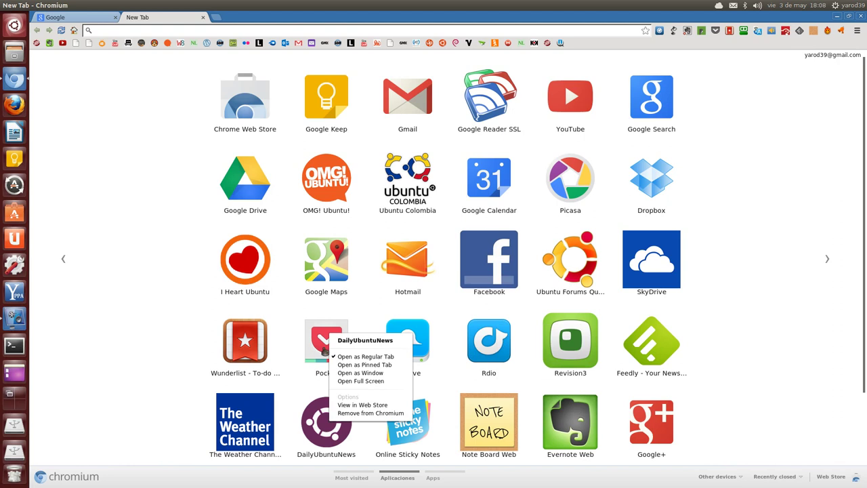
{"action": "right_click", "coordinate": [244, 352]}
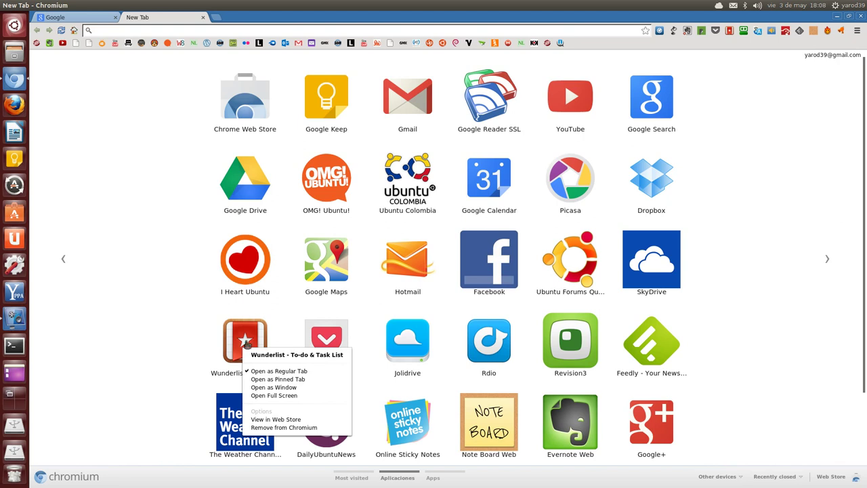
{"action": "right_click", "coordinate": [477, 263]}
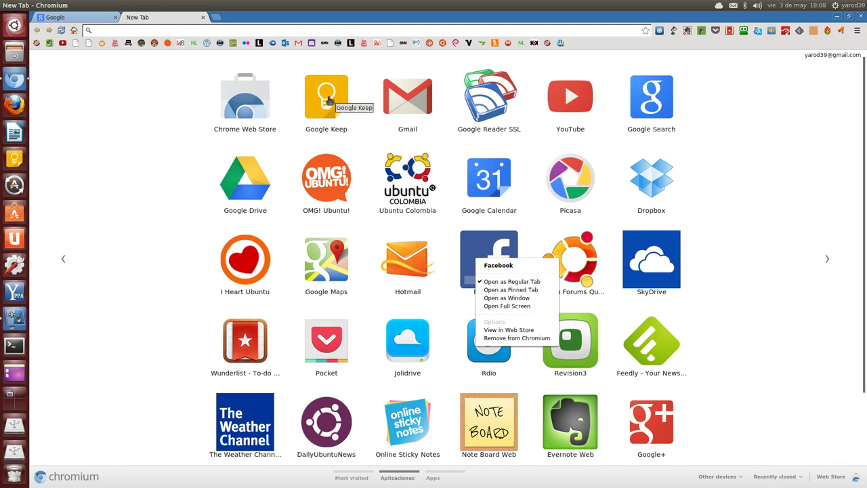
{"action": "right_click", "coordinate": [329, 100]}
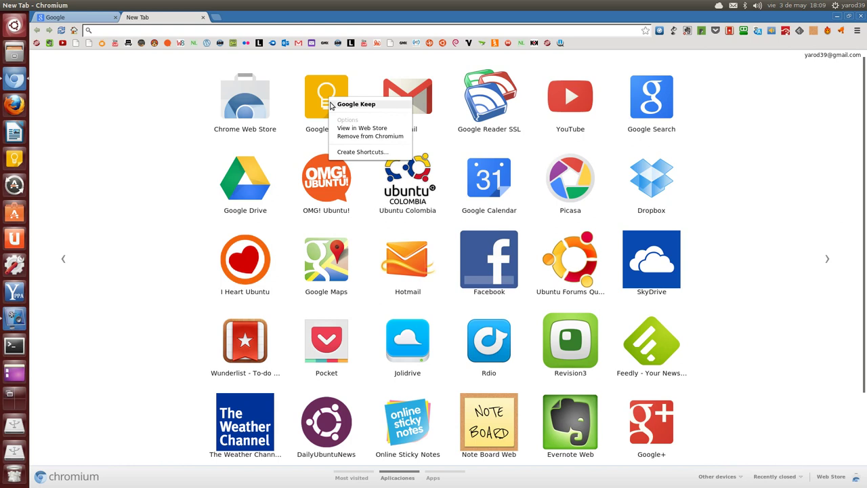
Step: Start Google Keep's Create Shortcuts dialog, tick Applications menu, then cancel it
{"action": "left_click", "coordinate": [347, 153]}
{"action": "left_click", "coordinate": [373, 262]}
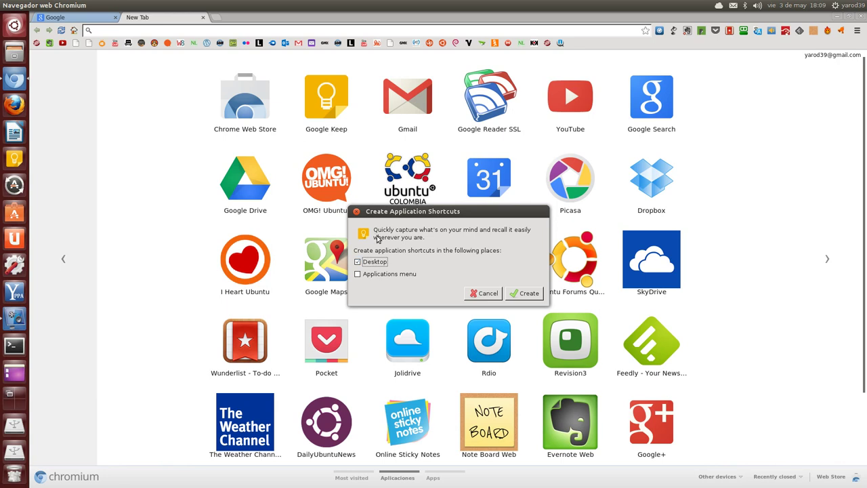
{"action": "left_click", "coordinate": [377, 275]}
{"action": "left_click", "coordinate": [484, 297]}
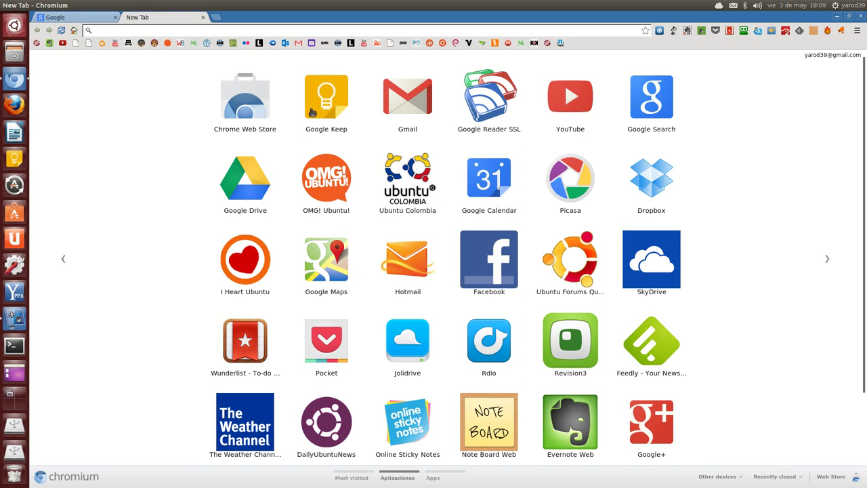
Step: Go to the next apps page and show Torrent Search and OMG! Chrome! options
{"action": "left_click", "coordinate": [835, 263]}
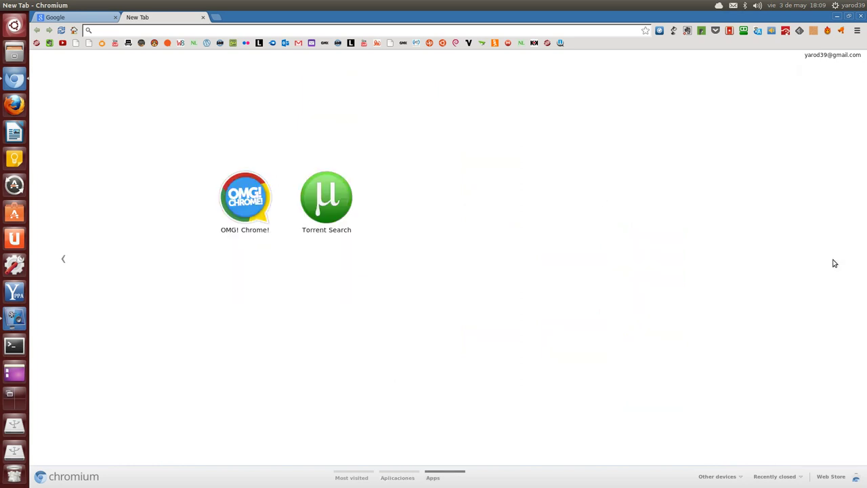
{"action": "right_click", "coordinate": [321, 212]}
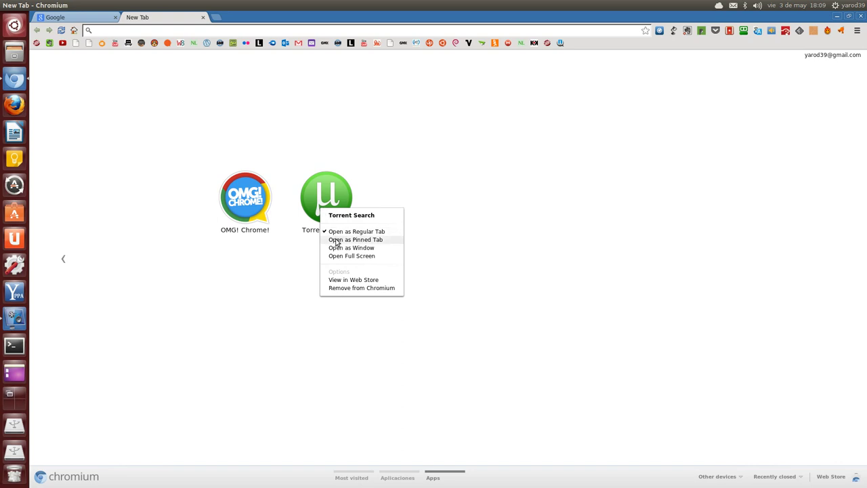
{"action": "right_click", "coordinate": [243, 195]}
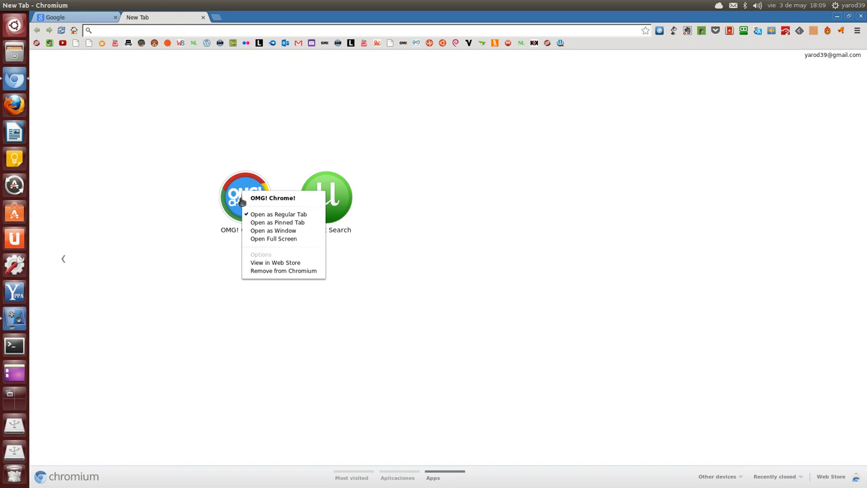
Step: Return to the full Aplicaciones grid and show Google Drive's app options
{"action": "left_click", "coordinate": [64, 261]}
{"action": "left_click", "coordinate": [65, 260]}
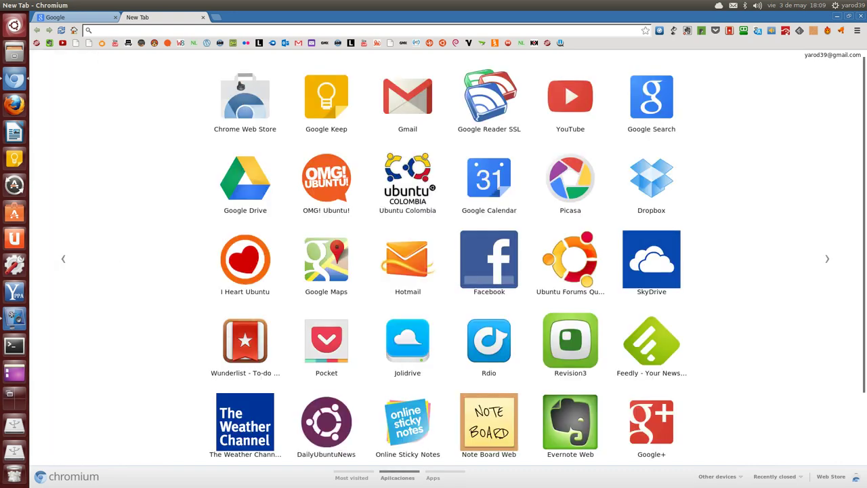
{"action": "right_click", "coordinate": [243, 174]}
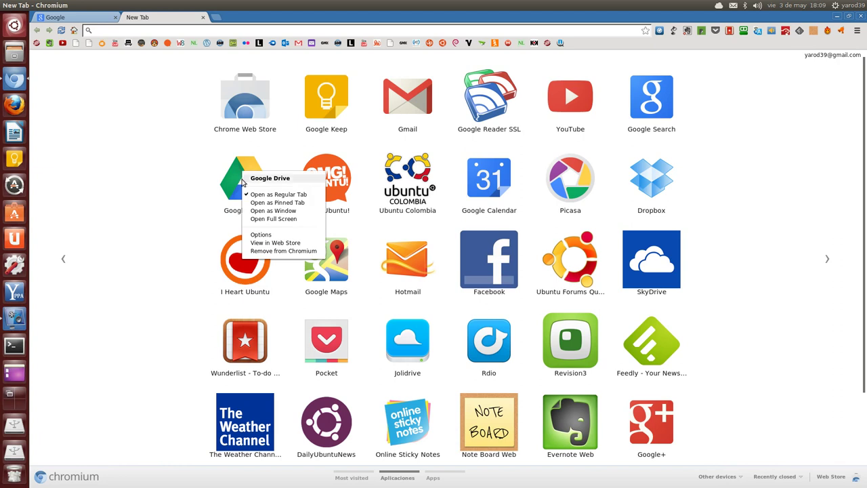
Step: Open Google Drive's Configuración page from its Options entry, then close that tab
{"action": "left_click", "coordinate": [260, 234]}
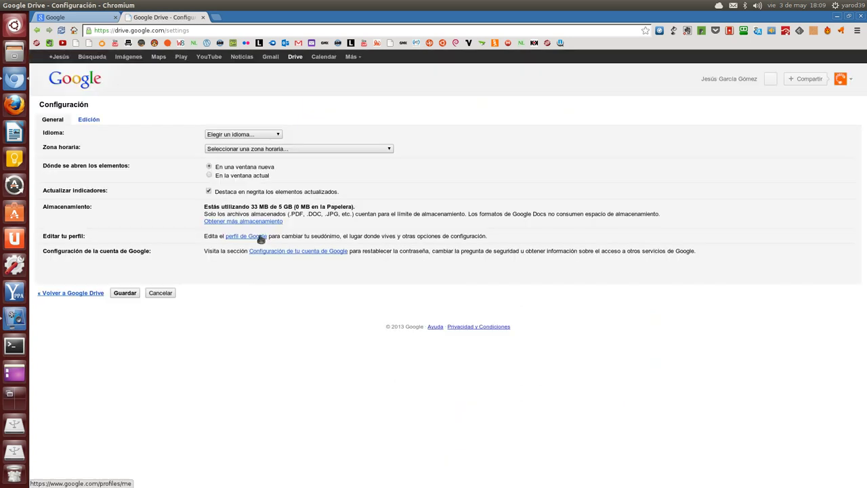
{"action": "left_click", "coordinate": [261, 236]}
{"action": "left_click", "coordinate": [204, 17]}
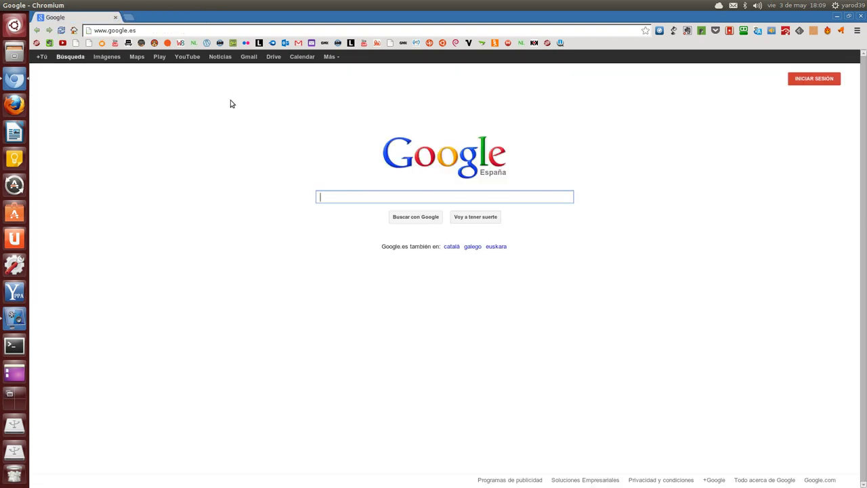
Step: Close Chromium, search the Dash for 'google', and pin Google Keep to the launcher
{"action": "left_click", "coordinate": [116, 17]}
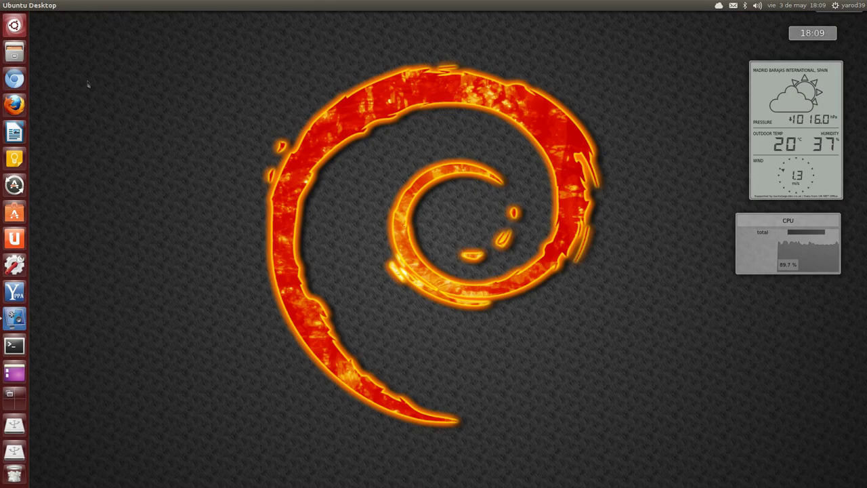
{"action": "left_click", "coordinate": [15, 26]}
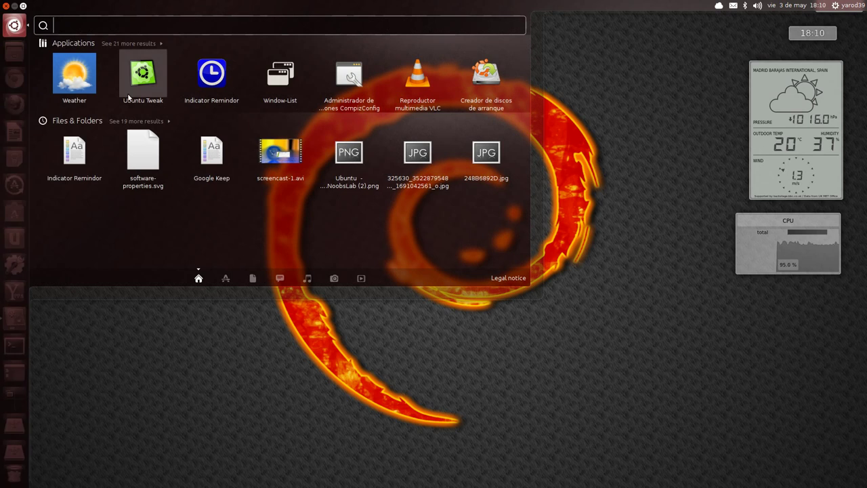
{"action": "type", "text": "google"}
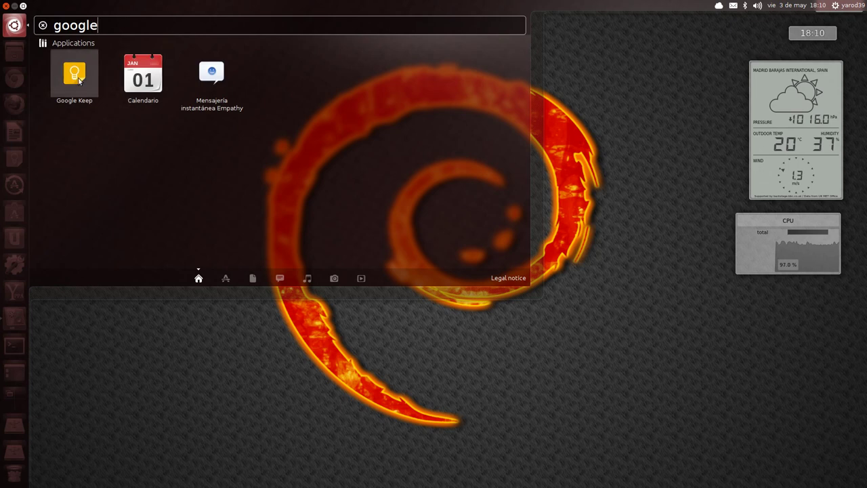
{"action": "mouse_move", "coordinate": [72, 105]}
{"action": "left_mouse_down"}
{"action": "mouse_move", "coordinate": [44, 299]}
{"action": "mouse_move", "coordinate": [8, 167]}
{"action": "mouse_move", "coordinate": [84, 133]}
{"action": "left_mouse_up"}
{"action": "left_click", "coordinate": [13, 26]}
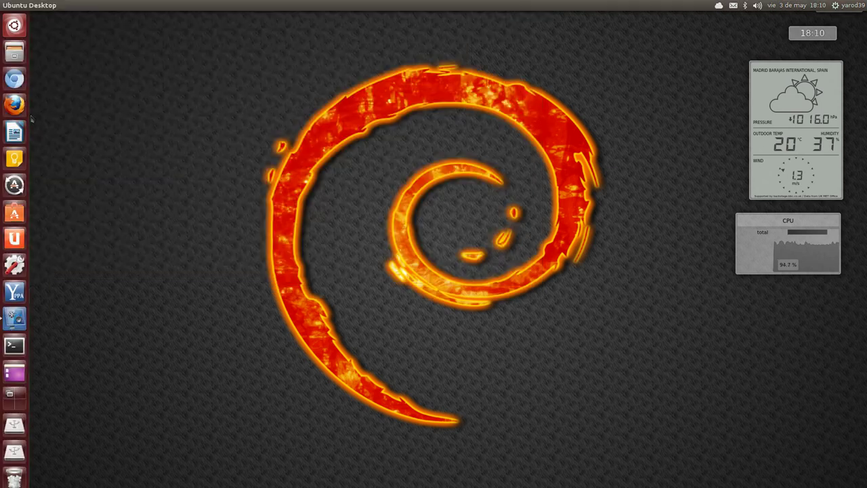
{"action": "left_click", "coordinate": [14, 160]}
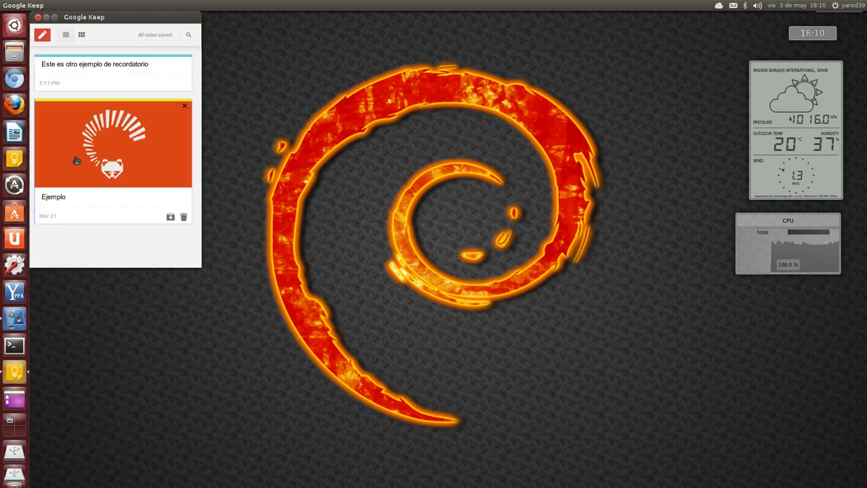
{"action": "left_click", "coordinate": [42, 35]}
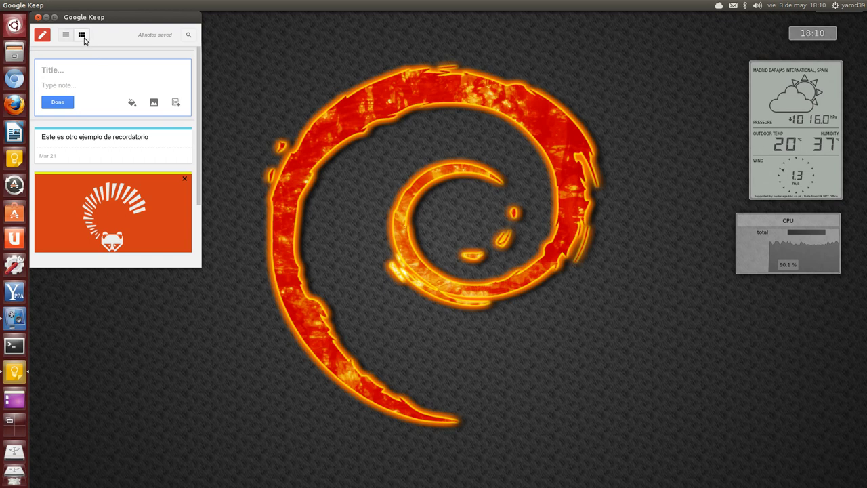
{"action": "left_click", "coordinate": [83, 36]}
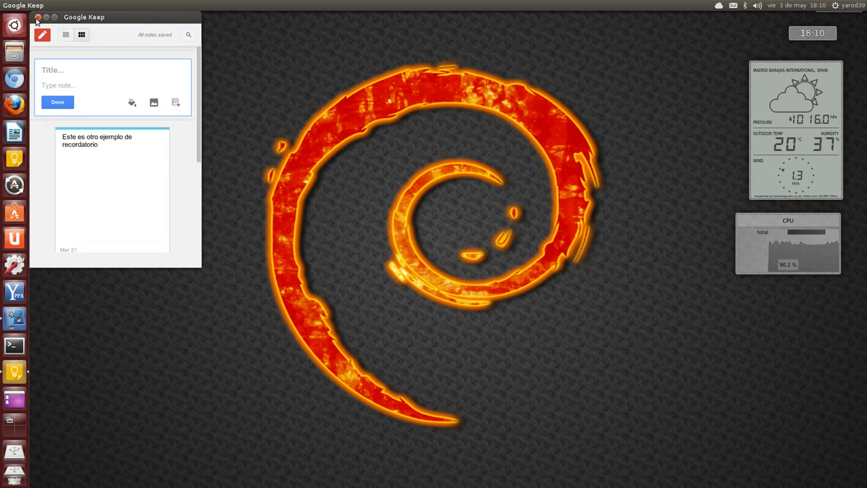
{"action": "left_click", "coordinate": [37, 18]}
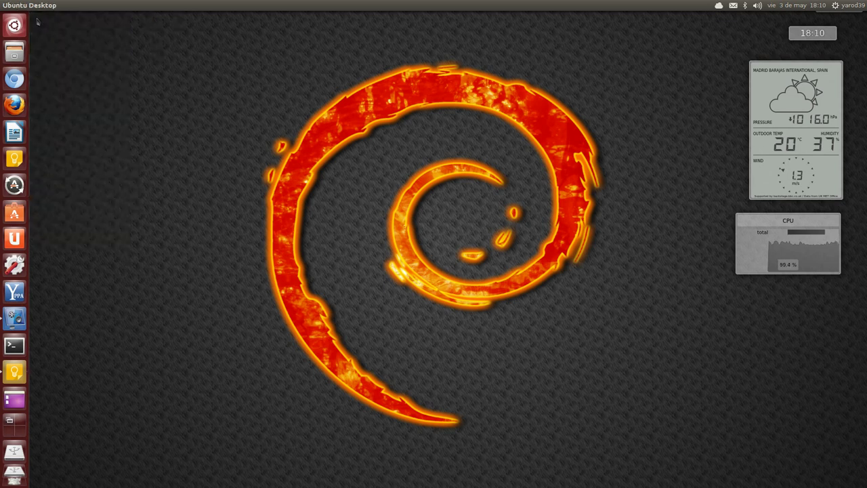
Step: Relaunch Chromium, open a new apps tab, and view the OMG! Ubuntu and Ubuntu Colombia app menus
{"action": "left_click", "coordinate": [15, 80]}
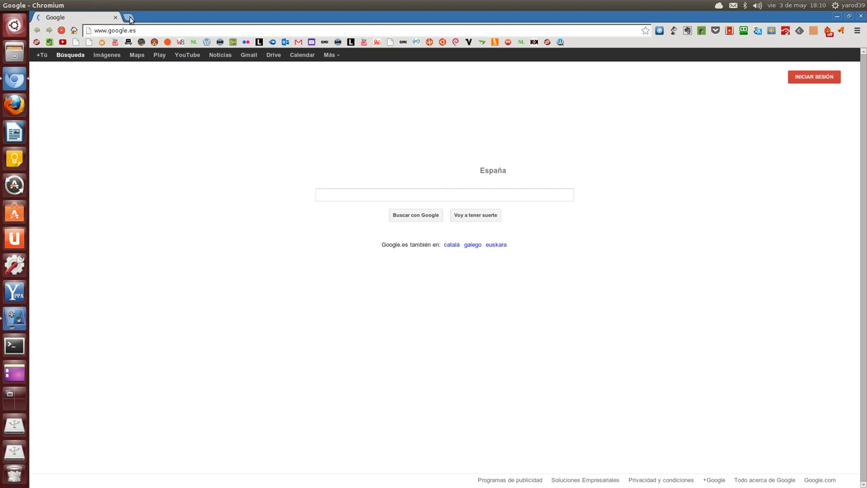
{"action": "left_click", "coordinate": [129, 17]}
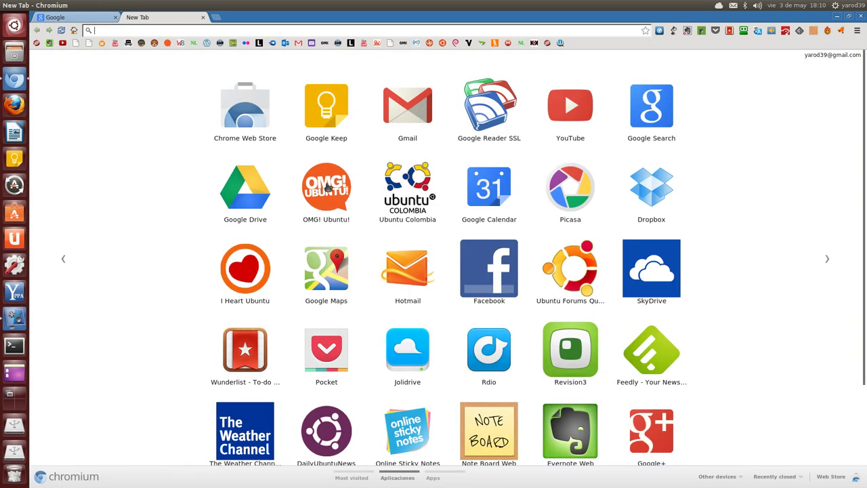
{"action": "right_click", "coordinate": [324, 193]}
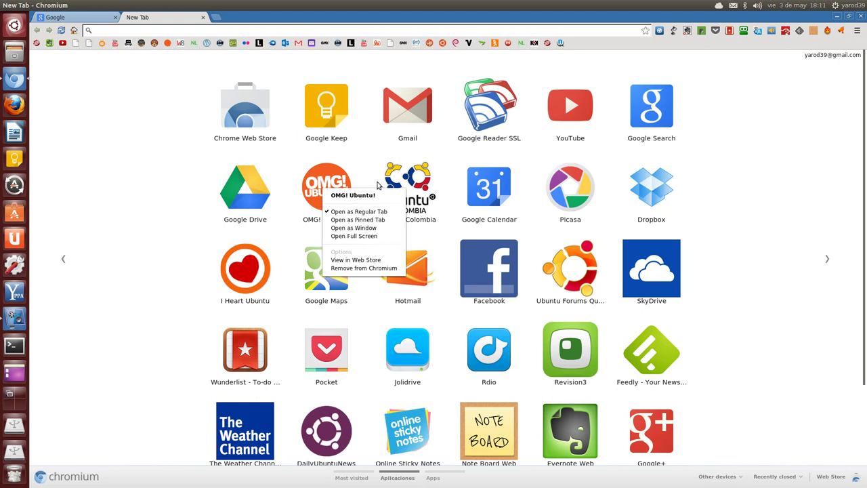
{"action": "right_click", "coordinate": [421, 182]}
{"action": "left_click", "coordinate": [420, 186]}
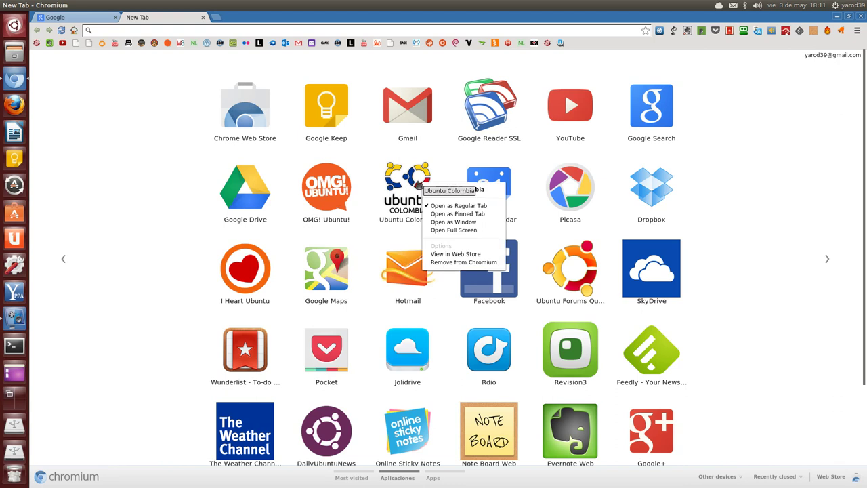
Step: Check the Hotmail, Google Maps, SkyDrive, Feedly, Note Board Web and Chrome Web Store menus, then close the tab
{"action": "right_click", "coordinate": [410, 278]}
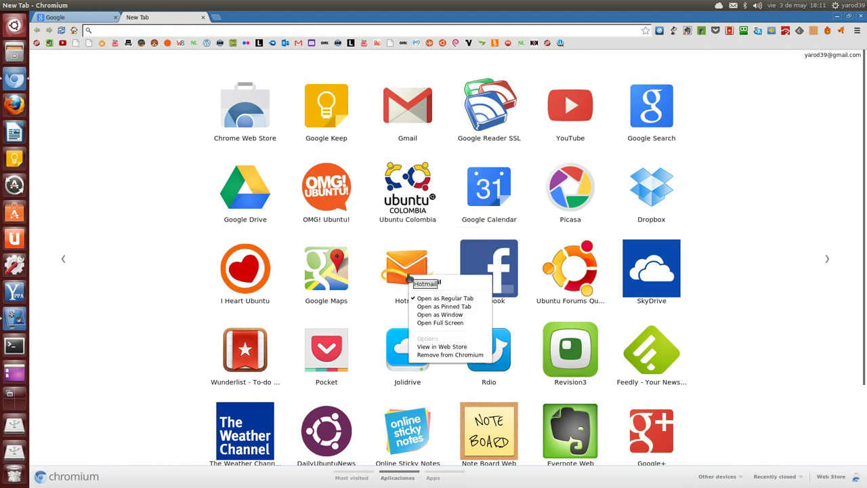
{"action": "right_click", "coordinate": [330, 279]}
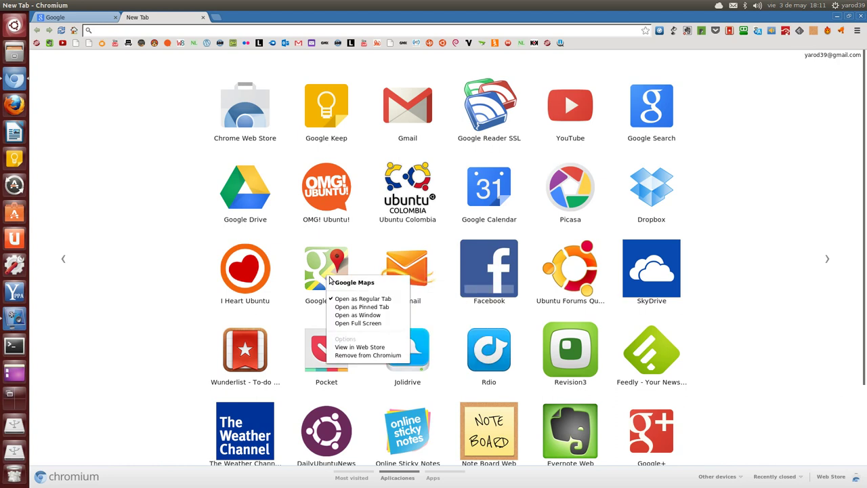
{"action": "right_click", "coordinate": [669, 277]}
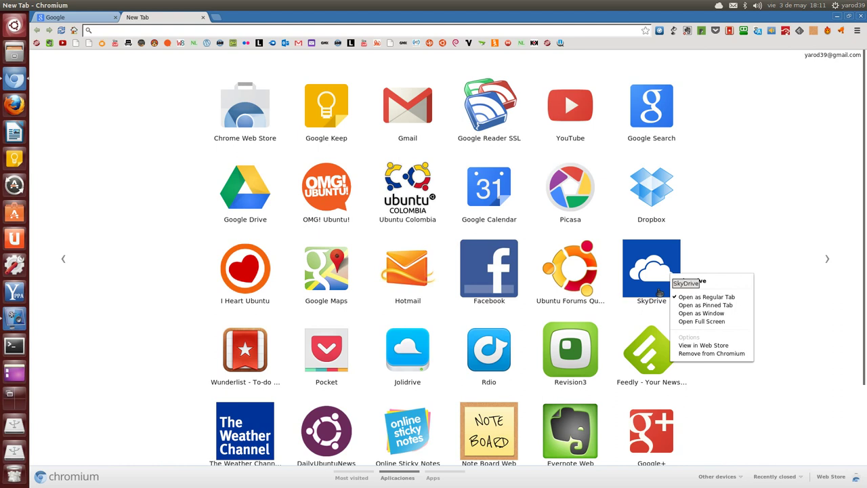
{"action": "right_click", "coordinate": [657, 363]}
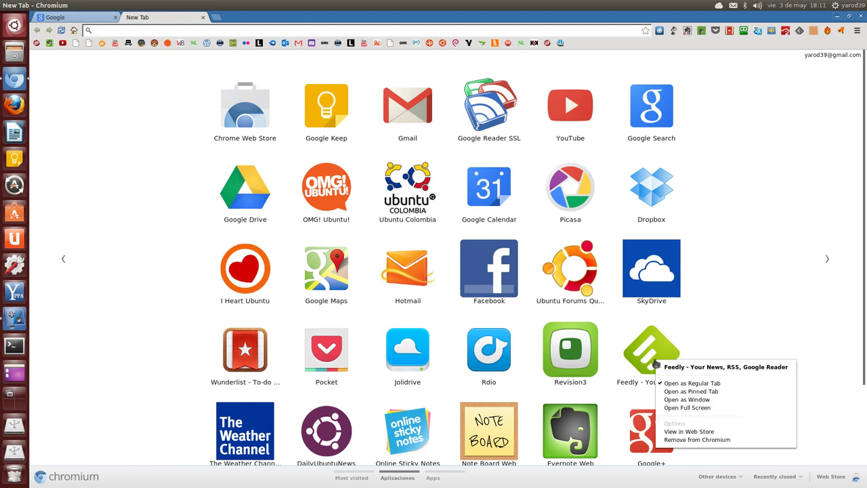
{"action": "scroll", "coordinate": [489, 440], "scroll_direction": "down", "scroll_amount": 1}
{"action": "right_click", "coordinate": [488, 440]}
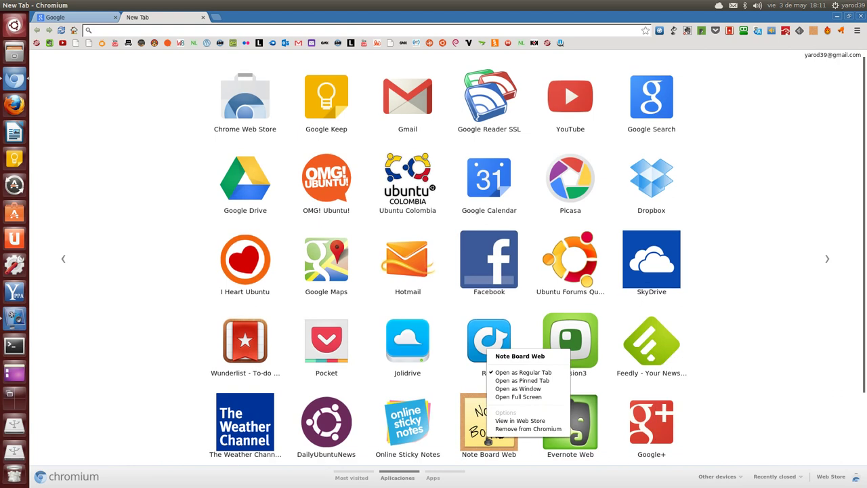
{"action": "right_click", "coordinate": [254, 101]}
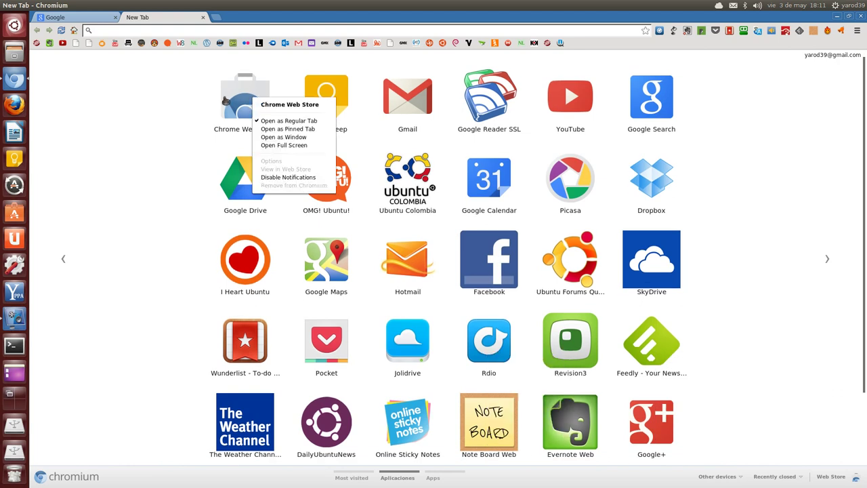
{"action": "left_click", "coordinate": [191, 98]}
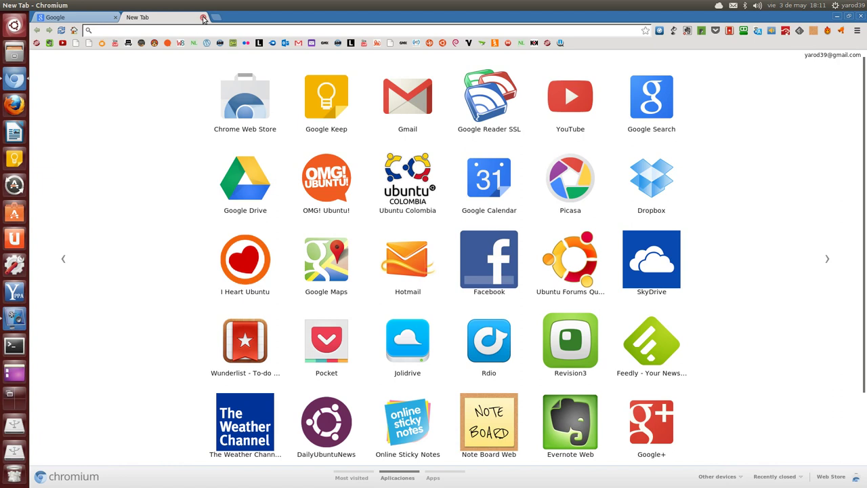
{"action": "left_click", "coordinate": [202, 17]}
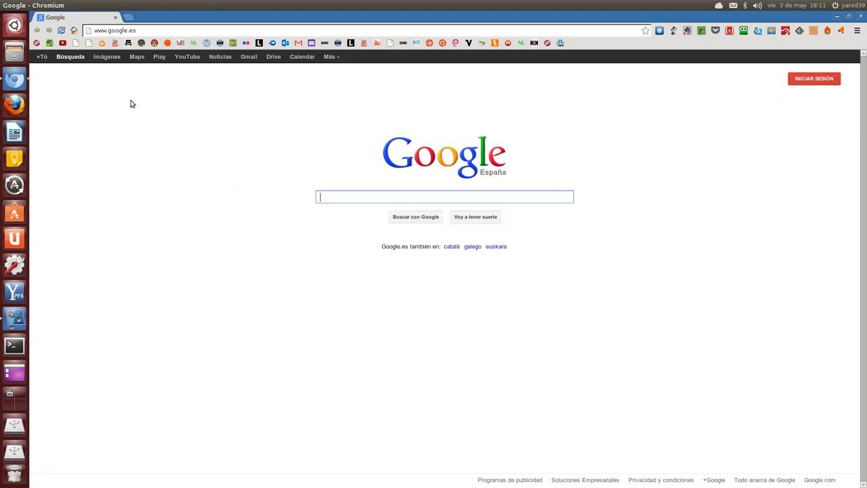
Step: Unlock the light-bulb app from the launcher, then briefly view all workspaces
{"action": "right_click", "coordinate": [21, 159]}
{"action": "left_click", "coordinate": [58, 170]}
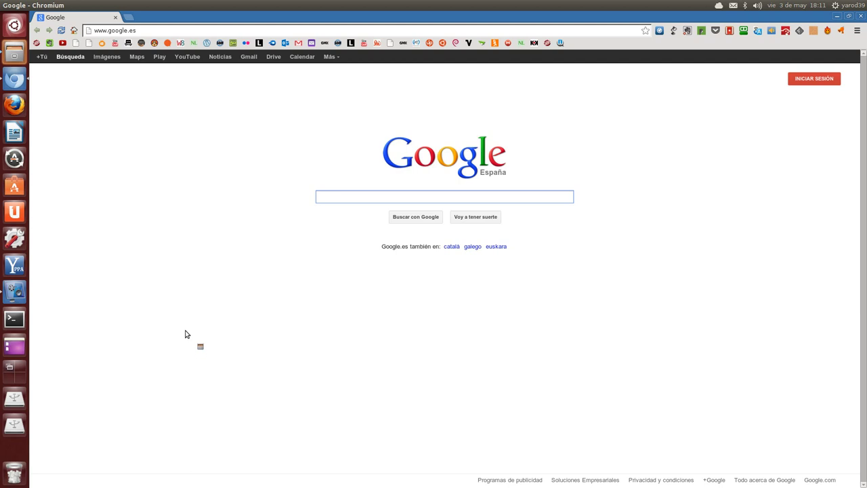
{"action": "left_click", "coordinate": [18, 373]}
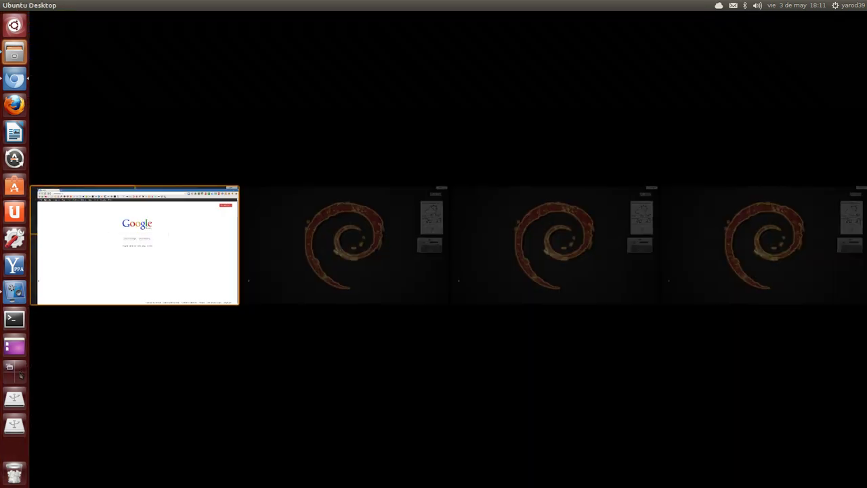
{"action": "left_click", "coordinate": [18, 373]}
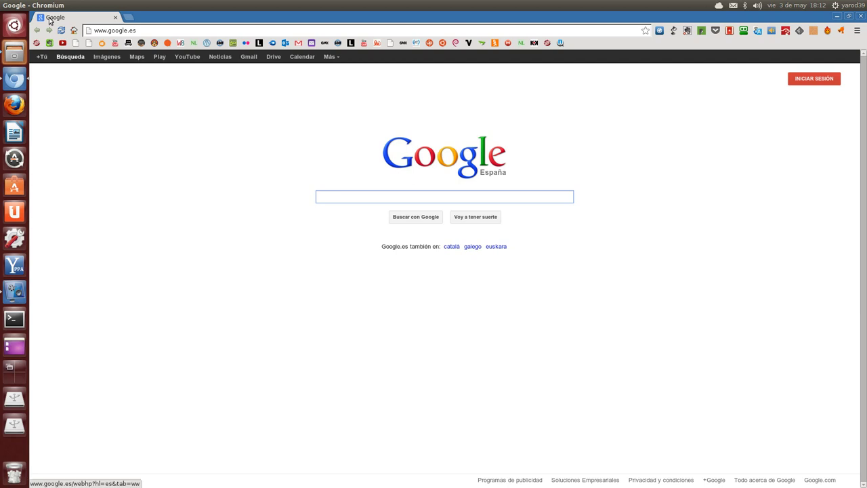
Step: Close Chromium, confirm 'Vaciar la papelera' to empty the trash, and close Carpeta personal
{"action": "left_click", "coordinate": [5, 5]}
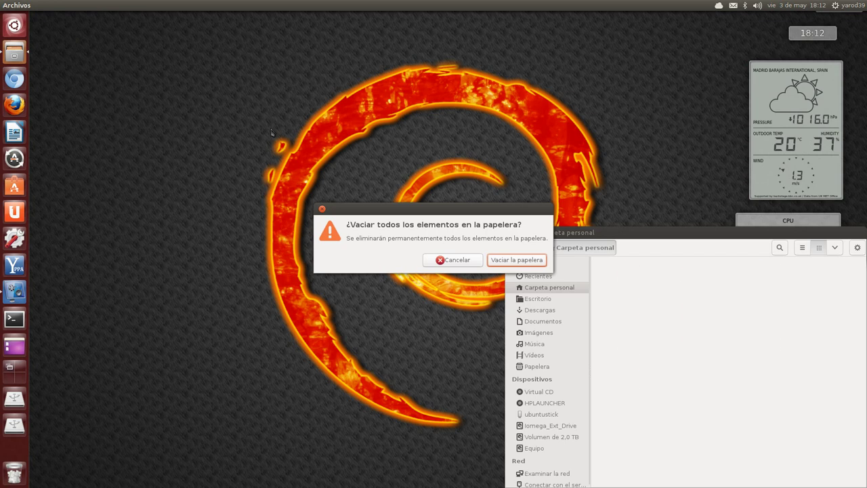
{"action": "left_click", "coordinate": [519, 262]}
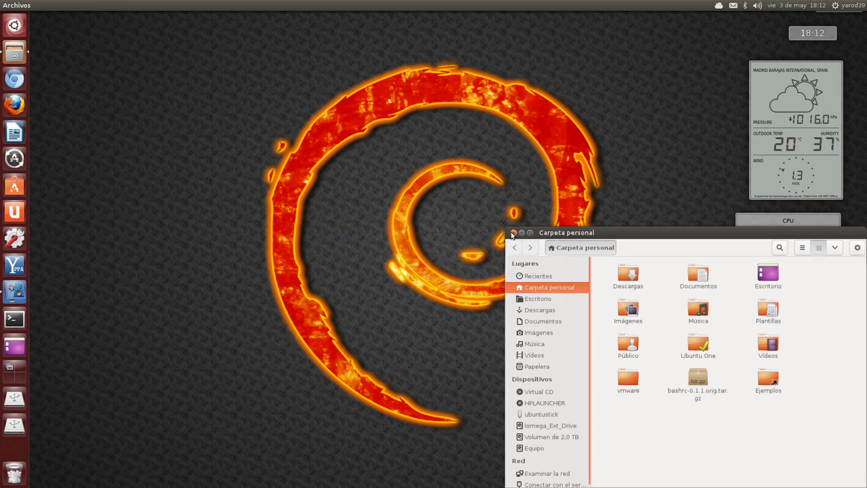
{"action": "left_click", "coordinate": [512, 233]}
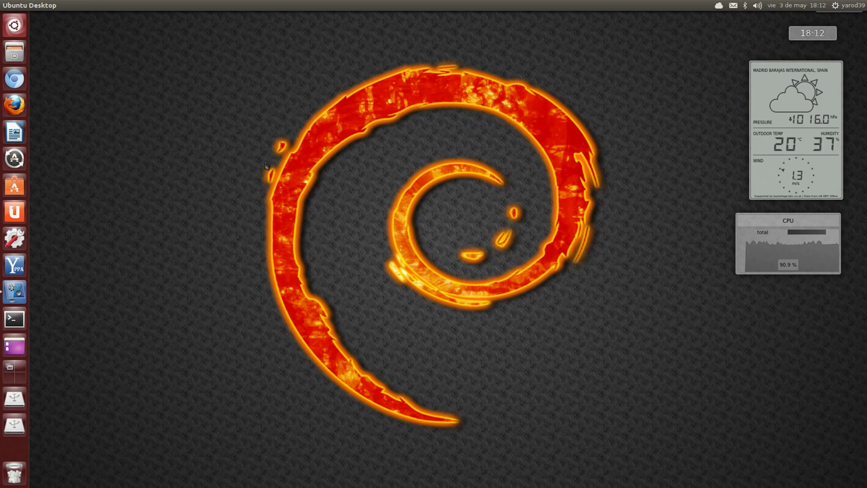
Step: Search the Dash for 'compiz' and launch CompizConfig Settings Manager from the results
{"action": "left_click", "coordinate": [15, 25]}
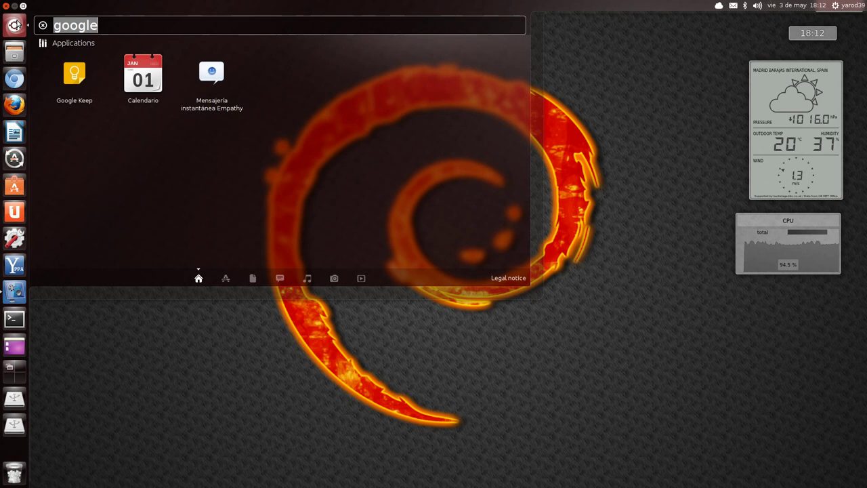
{"action": "type", "text": "comp"}
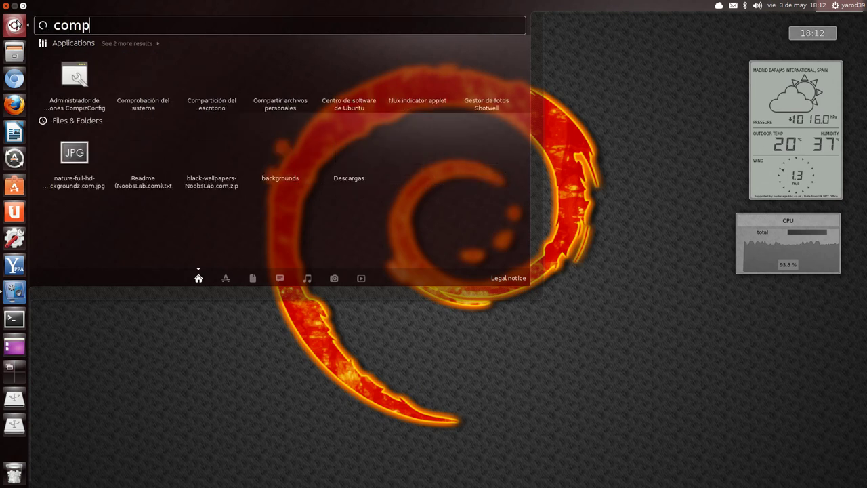
{"action": "type", "text": "iz"}
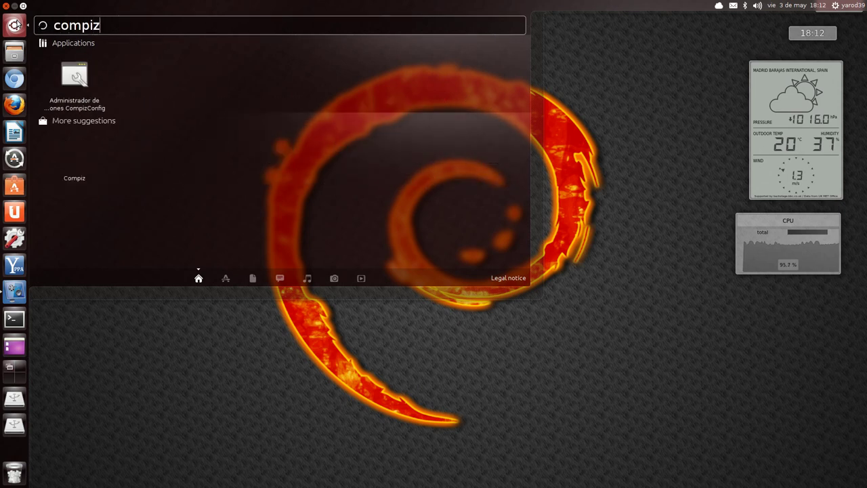
{"action": "key", "text": "Return"}
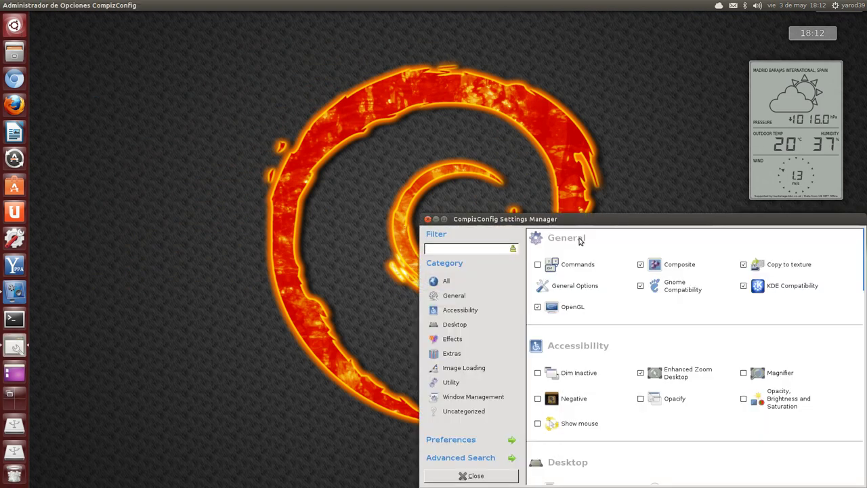
Step: Move the window to the upper left, scroll to Effects, and tick the Wobbly Windows plugin
{"action": "left_click_drag", "start_coordinate": [613, 215], "coordinate": [335, 29]}
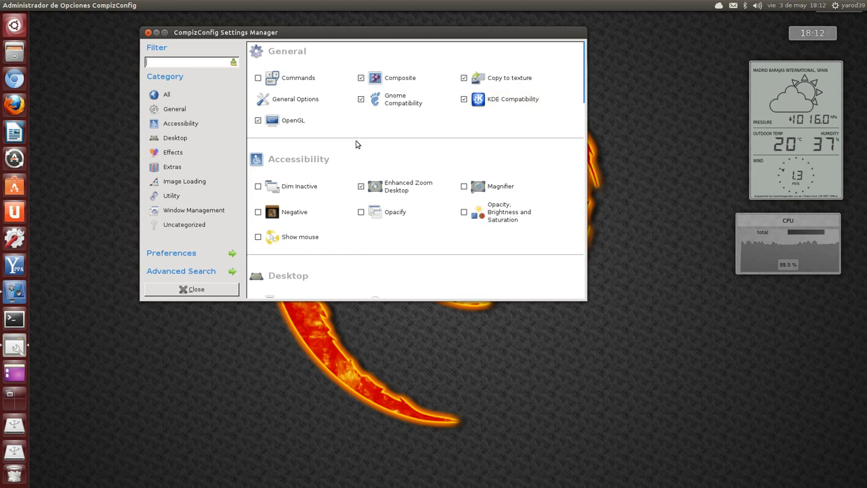
{"action": "scroll", "coordinate": [366, 171], "scroll_direction": "down", "scroll_amount": 1}
{"action": "scroll", "coordinate": [366, 171], "scroll_direction": "down", "scroll_amount": 2}
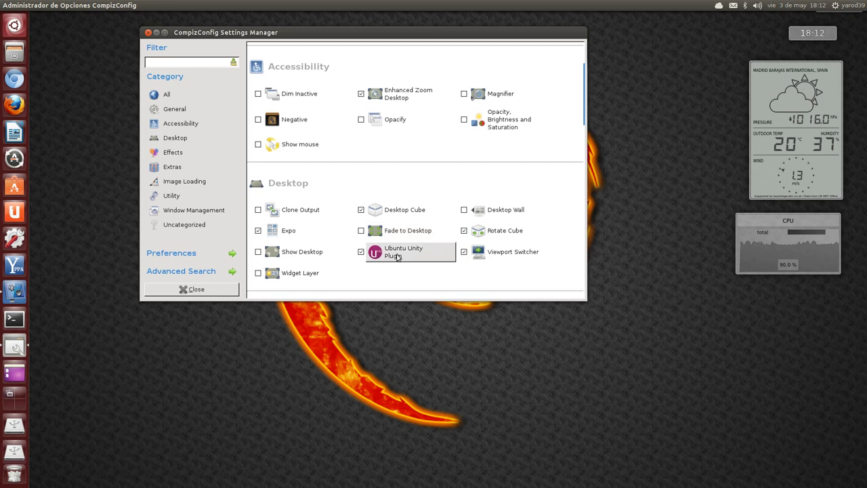
{"action": "scroll", "coordinate": [396, 230], "scroll_direction": "down", "scroll_amount": 3}
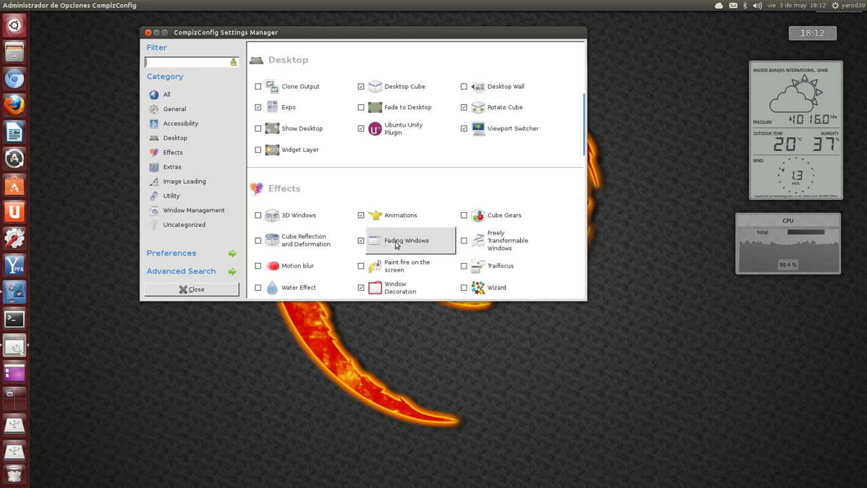
{"action": "scroll", "coordinate": [395, 213], "scroll_direction": "down", "scroll_amount": 2}
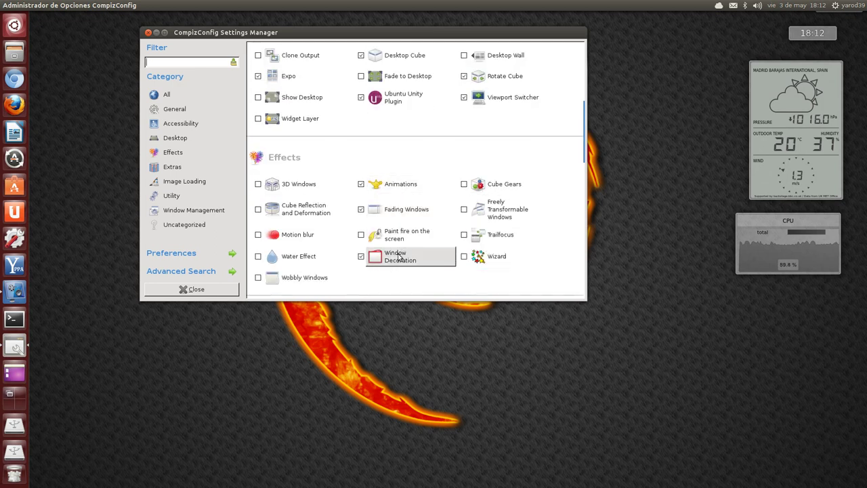
{"action": "left_click", "coordinate": [310, 279]}
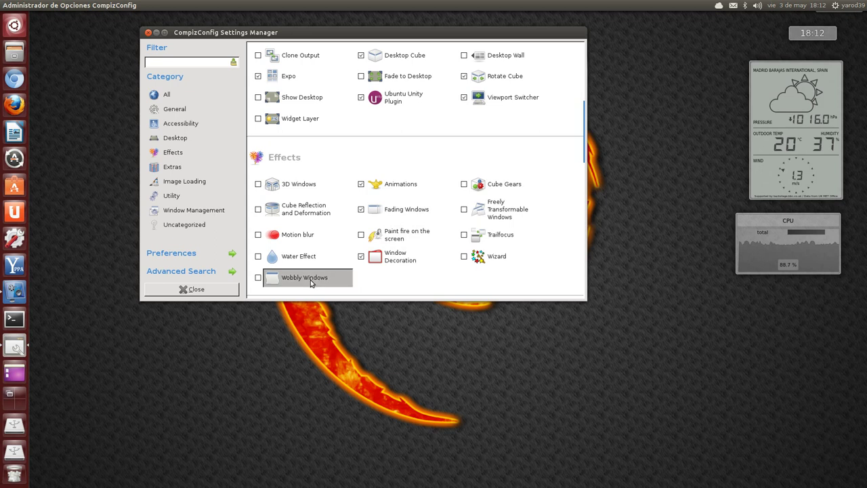
{"action": "left_click", "coordinate": [206, 289]}
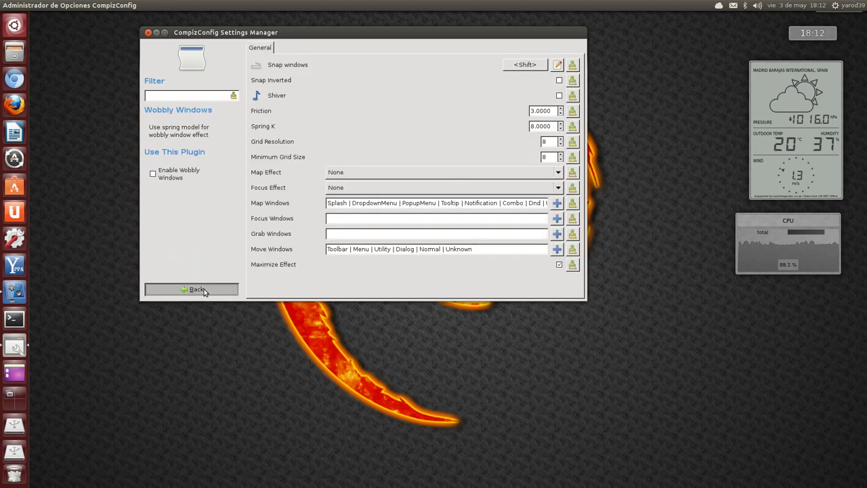
{"action": "left_click", "coordinate": [257, 277]}
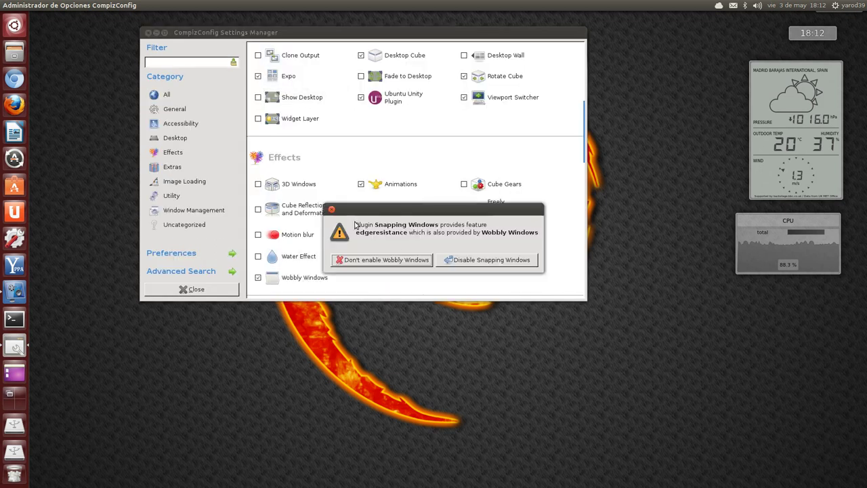
Step: Choose 'Disable Snapping Windows' in the conflict dialog so Wobbly Windows stays enabled
{"action": "left_click", "coordinate": [490, 262]}
{"action": "left_click", "coordinate": [451, 260]}
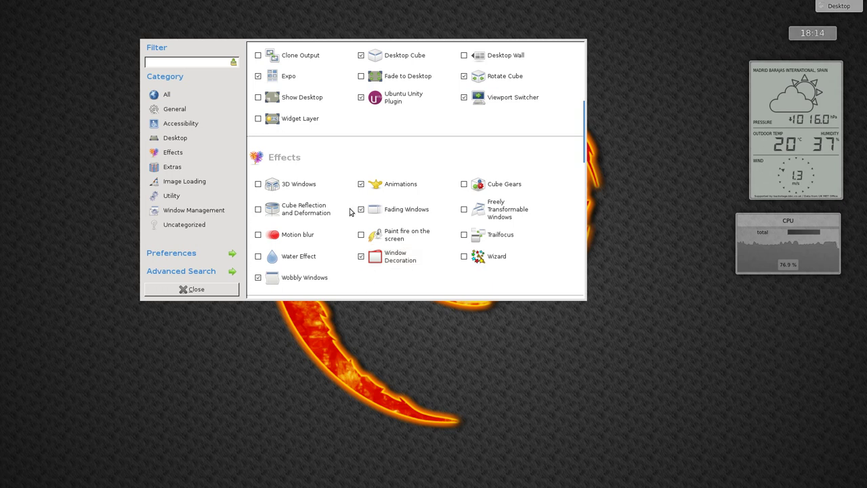
{"action": "left_click", "coordinate": [384, 97]}
{"action": "left_click", "coordinate": [214, 289]}
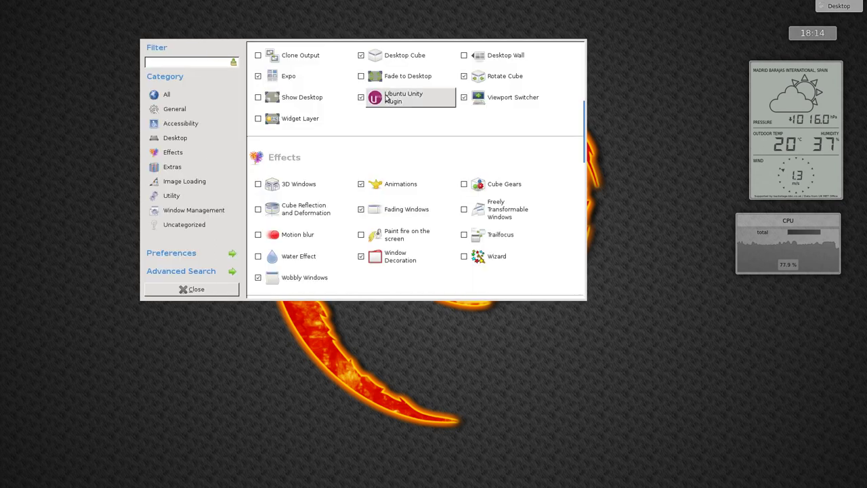
{"action": "left_click", "coordinate": [396, 98]}
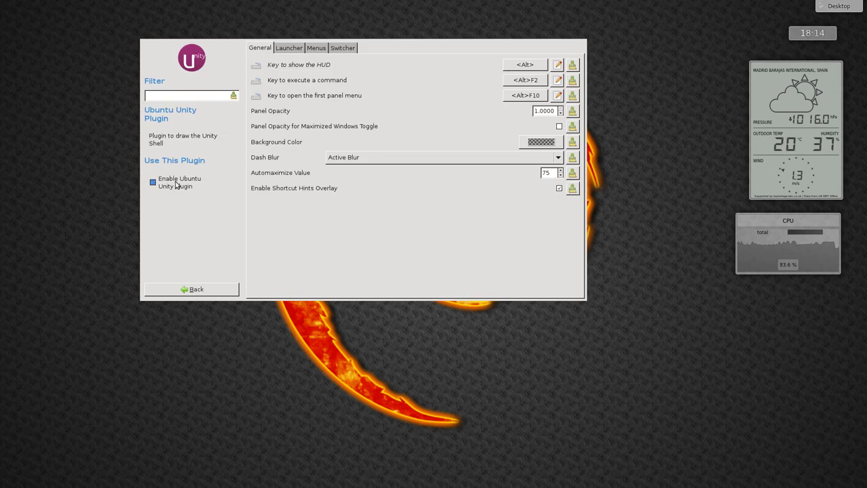
{"action": "left_click", "coordinate": [195, 290]}
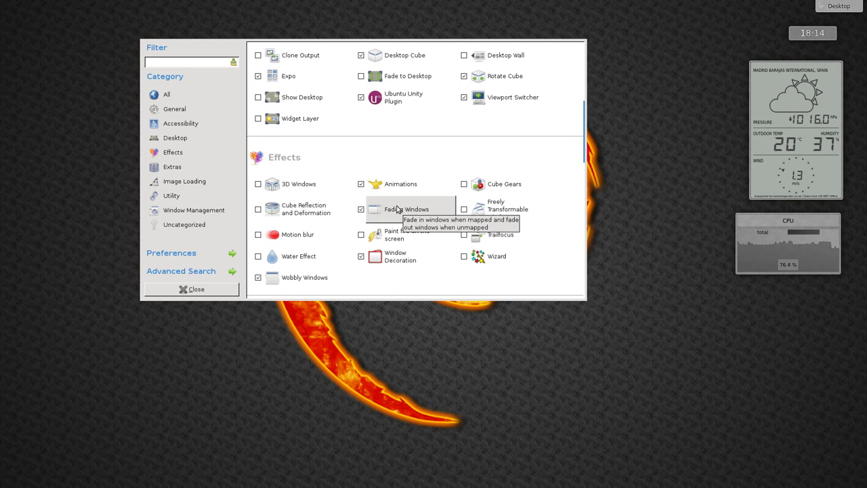
{"action": "scroll", "coordinate": [383, 90], "scroll_direction": "up", "scroll_amount": 3}
{"action": "scroll", "coordinate": [383, 91], "scroll_direction": "up", "scroll_amount": 1}
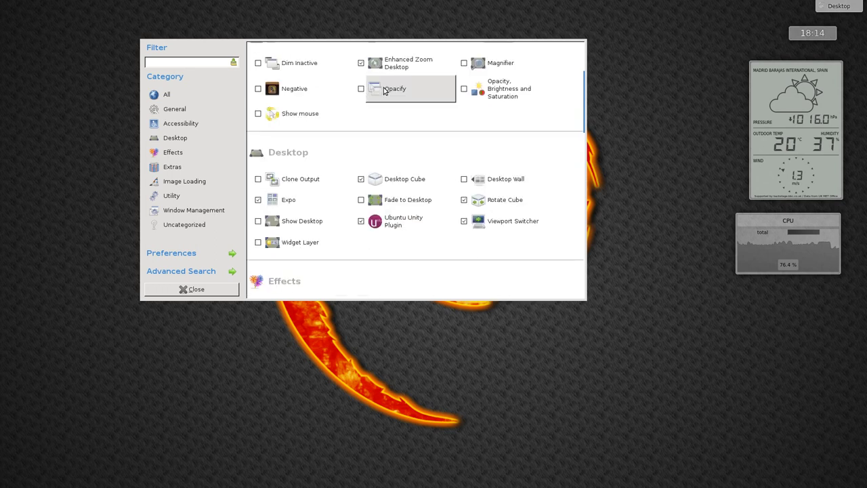
{"action": "scroll", "coordinate": [383, 91], "scroll_direction": "up", "scroll_amount": 3}
{"action": "scroll", "coordinate": [383, 90], "scroll_direction": "up", "scroll_amount": 1}
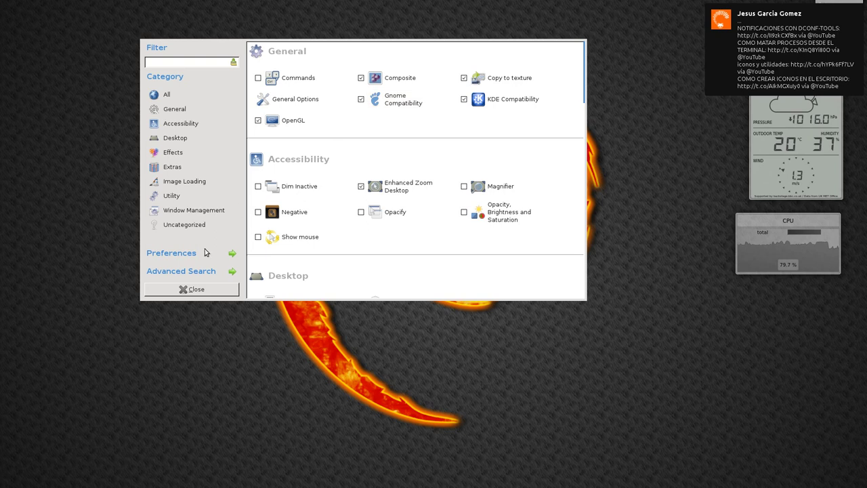
Step: Close CompizConfig and apply 158448-KplasPower1 as the wallpaper via Default Desktop Settings
{"action": "left_click", "coordinate": [202, 294]}
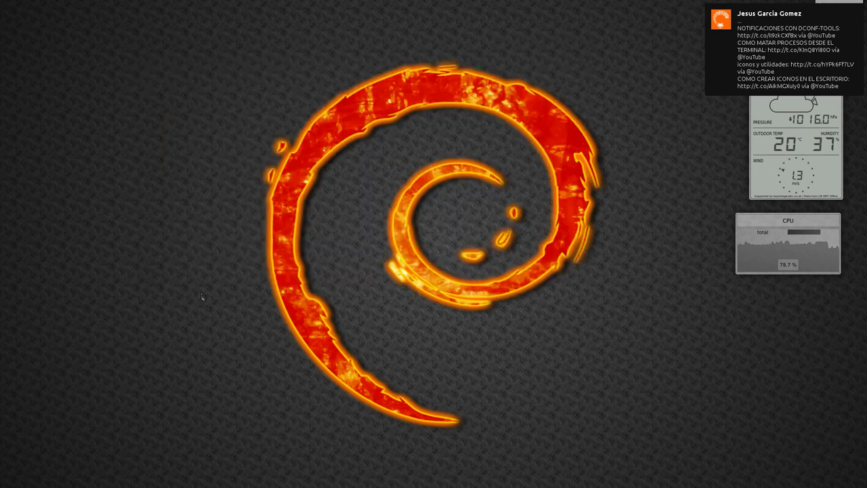
{"action": "right_click", "coordinate": [278, 284]}
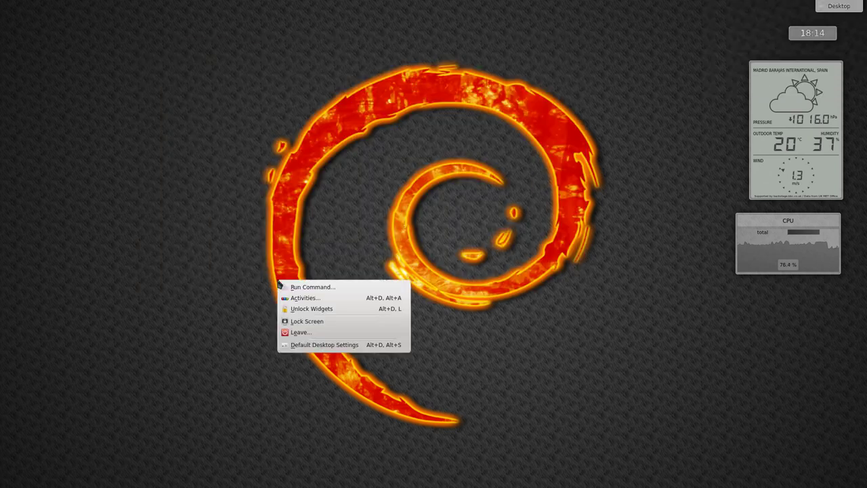
{"action": "left_click", "coordinate": [312, 346]}
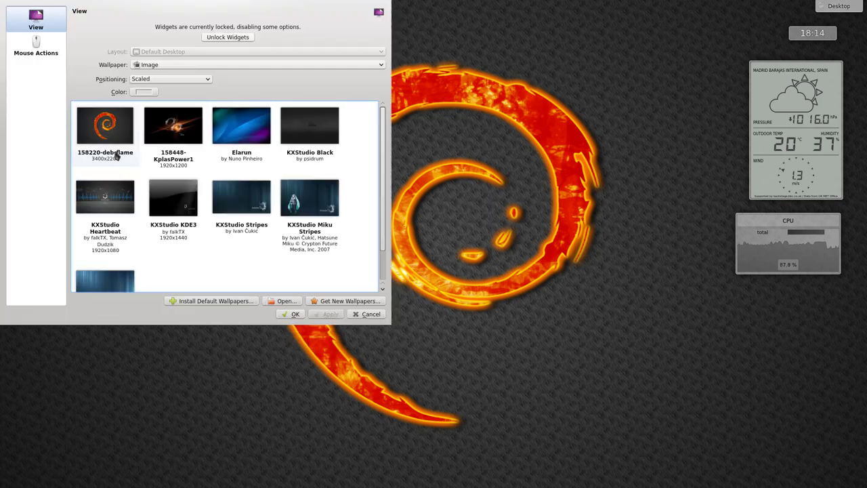
{"action": "left_click", "coordinate": [179, 132]}
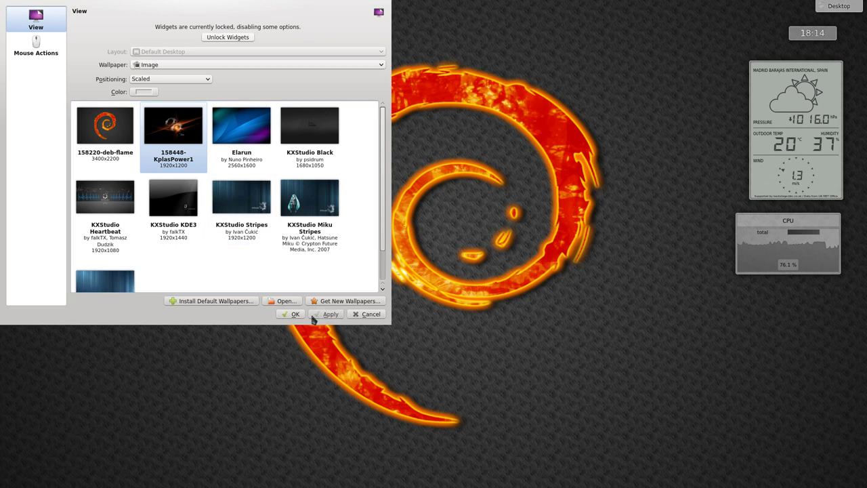
{"action": "left_click", "coordinate": [330, 315]}
{"action": "left_click", "coordinate": [293, 314]}
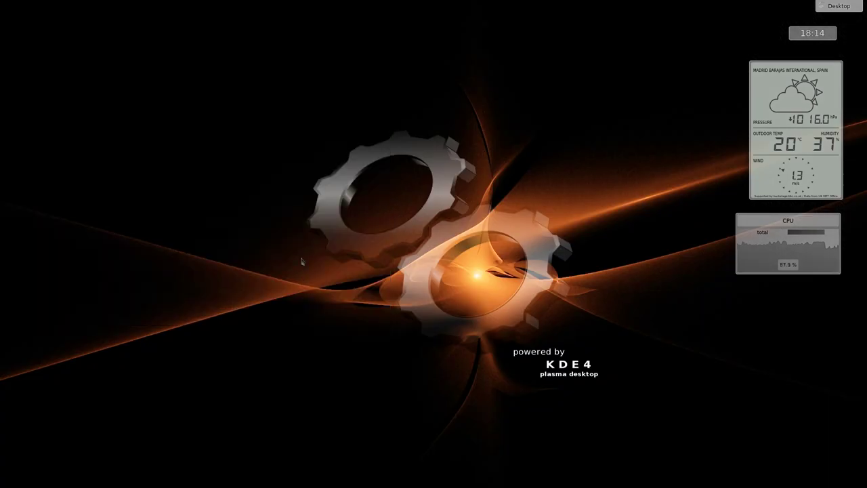
Step: Bring up and dismiss the desktop's right-click menu several times without choosing anything
{"action": "right_click", "coordinate": [2, 98]}
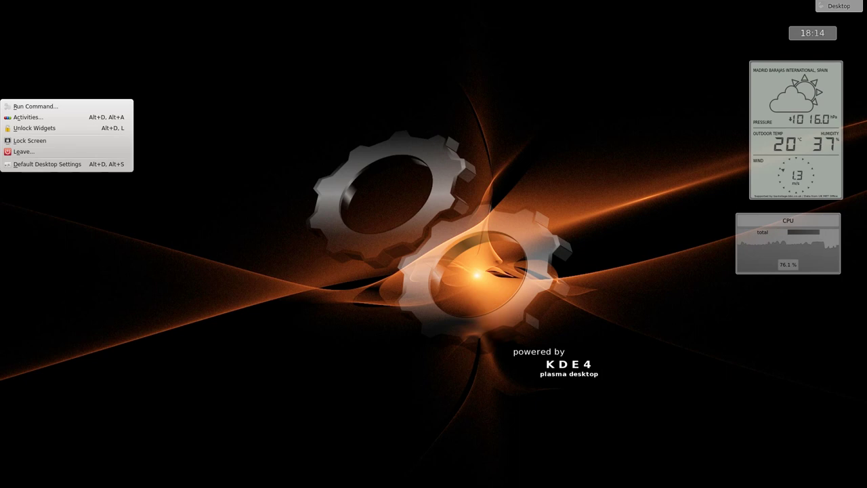
{"action": "key", "text": "Escape"}
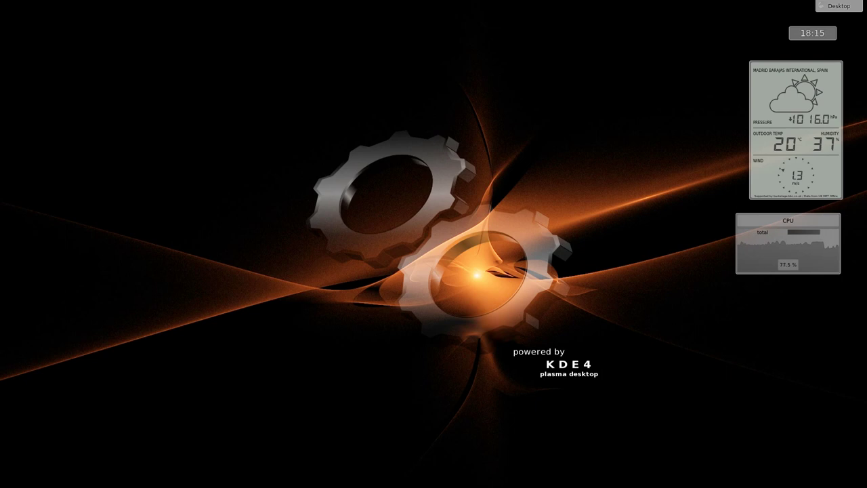
{"action": "right_click", "coordinate": [392, 433]}
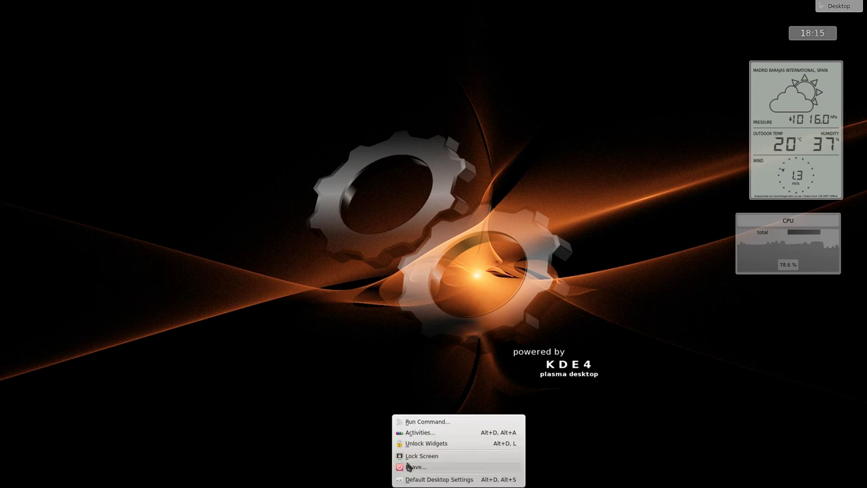
{"action": "left_click", "coordinate": [435, 421]}
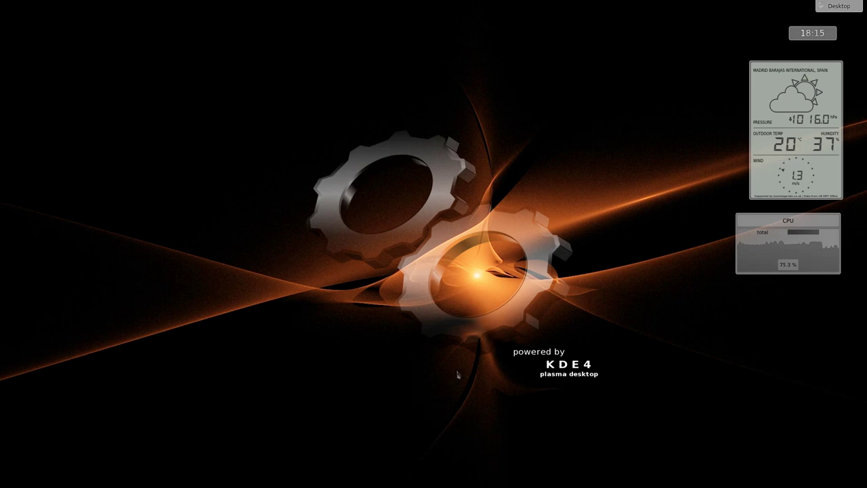
{"action": "right_click", "coordinate": [356, 156]}
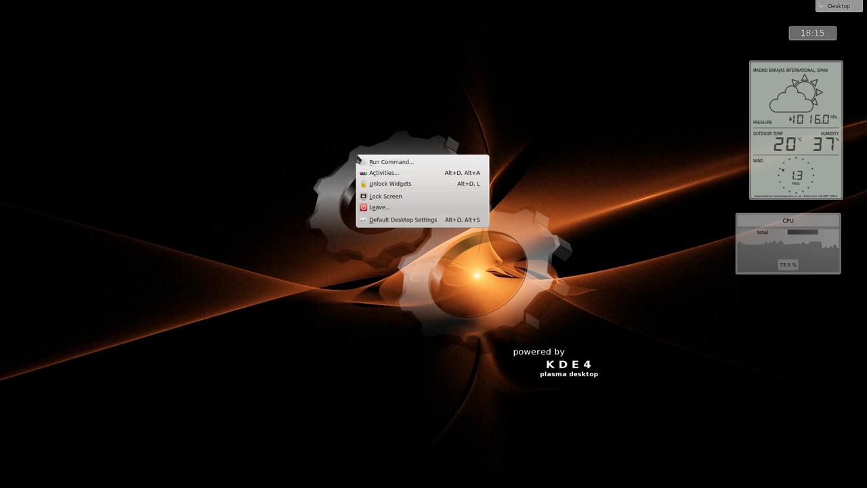
{"action": "left_click", "coordinate": [372, 164]}
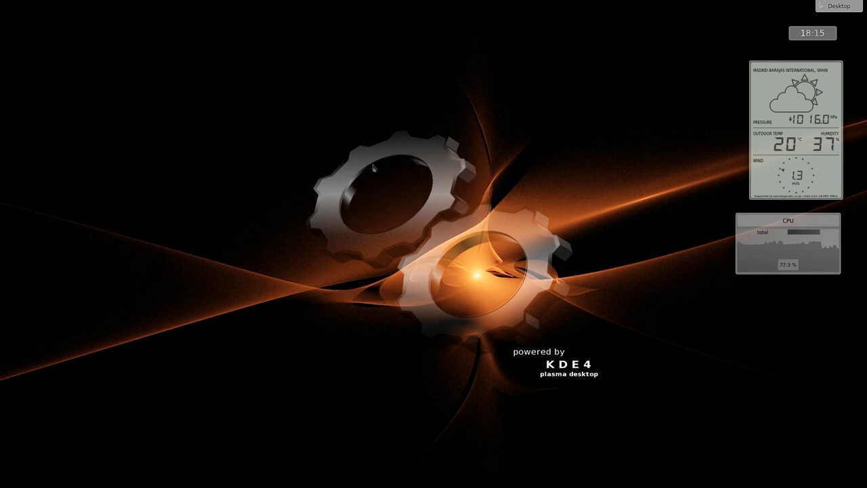
Step: Review Mouse Actions in Default Desktop Settings without changes, then reopen the desktop menu
{"action": "right_click", "coordinate": [362, 144]}
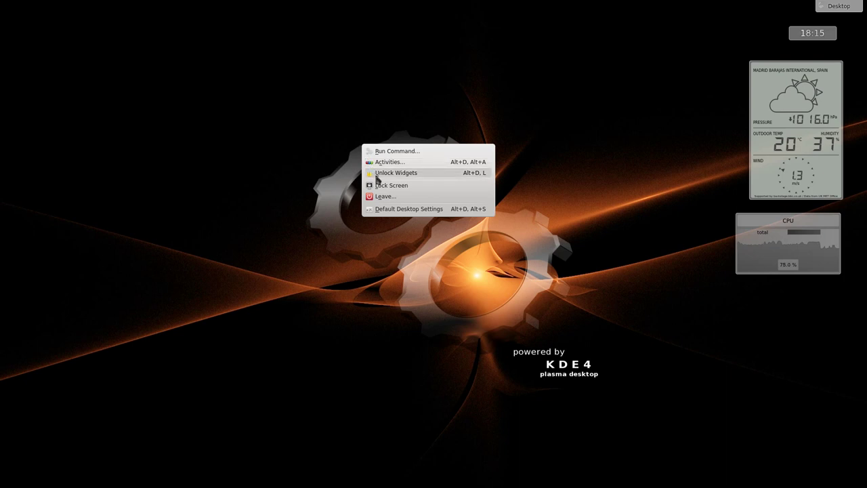
{"action": "left_click", "coordinate": [390, 209]}
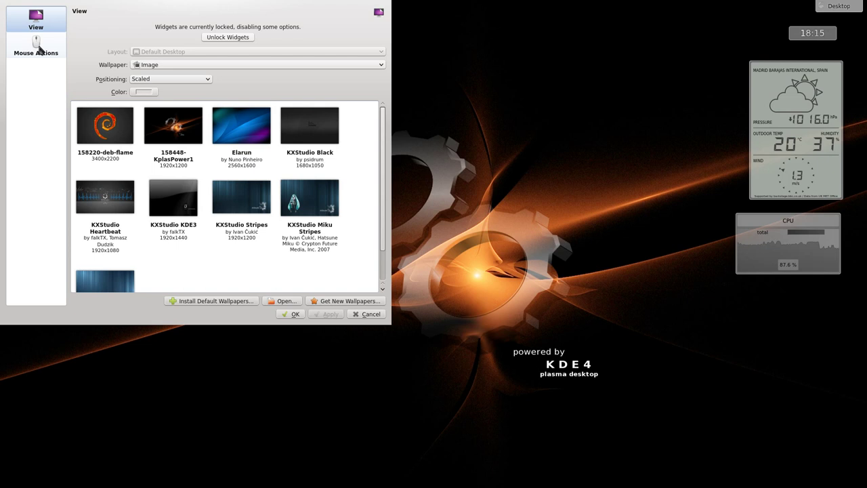
{"action": "left_click", "coordinate": [37, 46]}
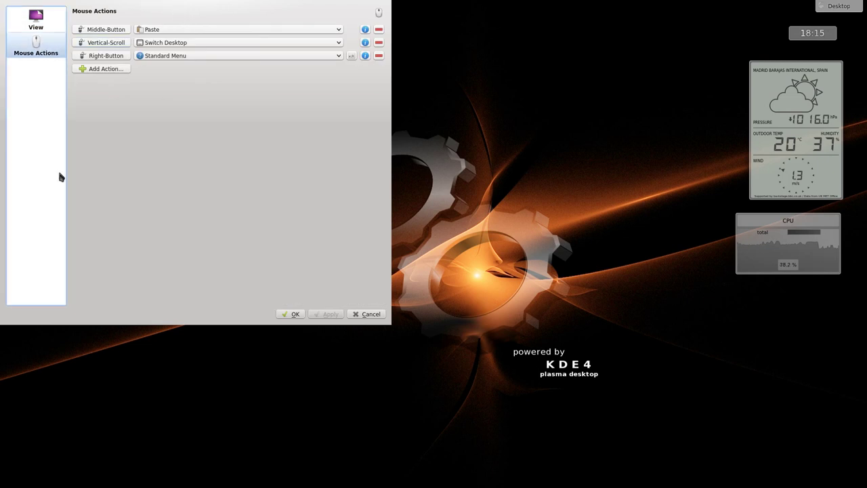
{"action": "left_click", "coordinate": [295, 314]}
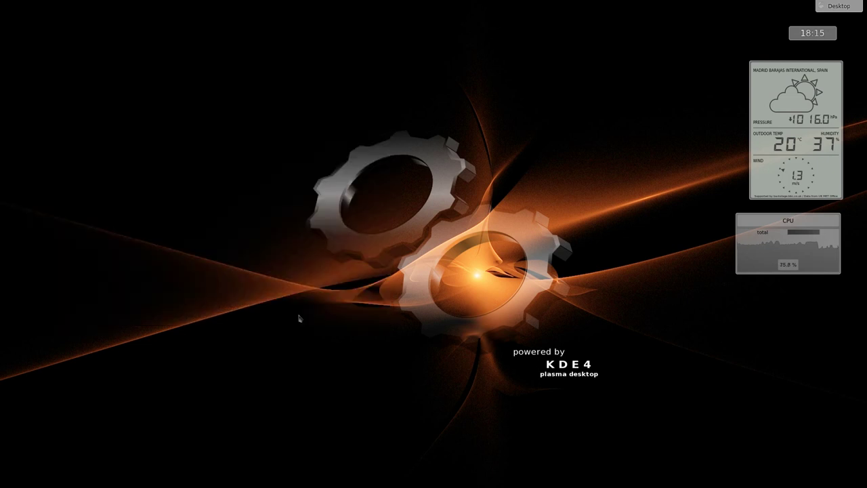
{"action": "right_click", "coordinate": [375, 260]}
{"action": "left_click", "coordinate": [397, 266]}
{"action": "right_click", "coordinate": [393, 3]}
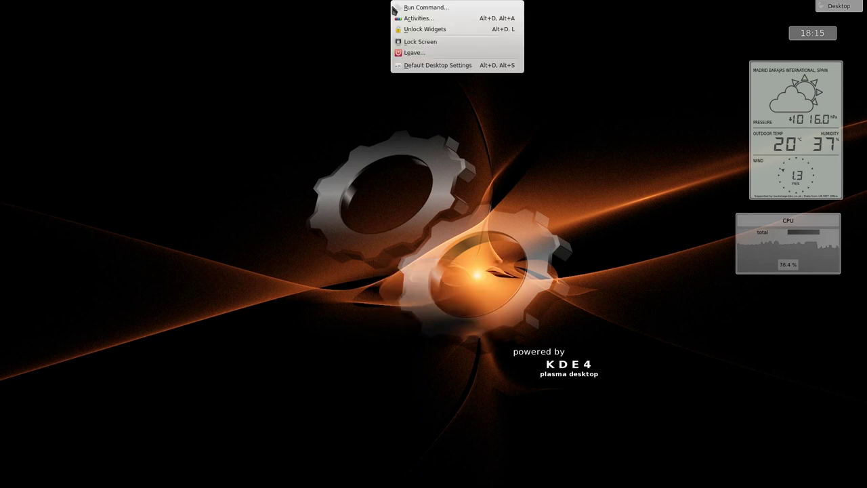
Step: Lock the session, then unlock it by entering the account password
{"action": "left_click", "coordinate": [411, 43]}
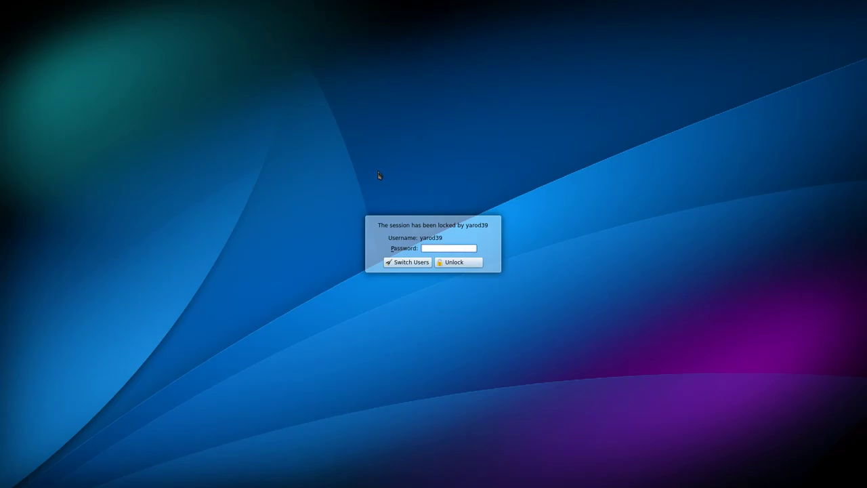
{"action": "type", "text": "********"}
{"action": "key", "text": "Return"}
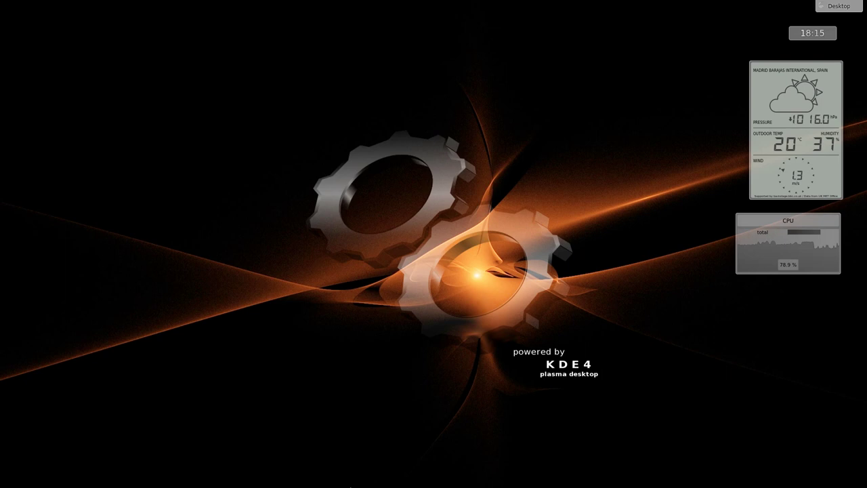
Step: Reopen the desktop menu, bring up the Leave dialog, and cancel it
{"action": "right_click", "coordinate": [351, 486]}
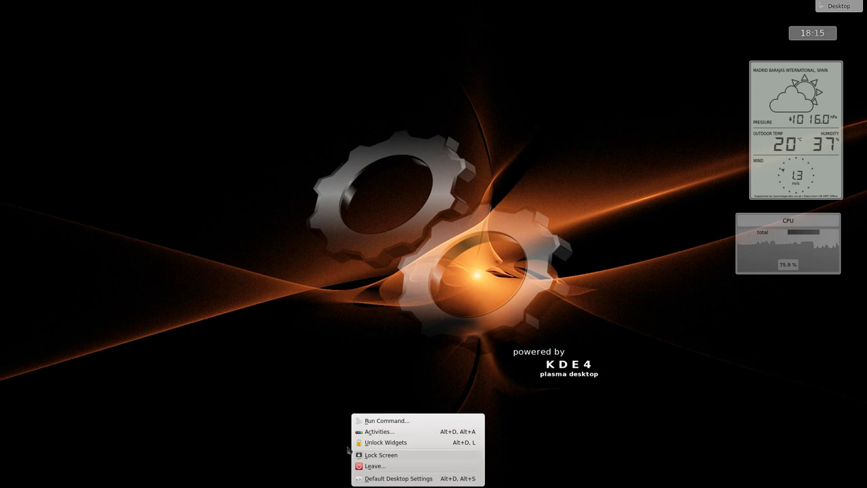
{"action": "left_click", "coordinate": [335, 395]}
{"action": "right_click", "coordinate": [331, 376]}
{"action": "left_click", "coordinate": [302, 317]}
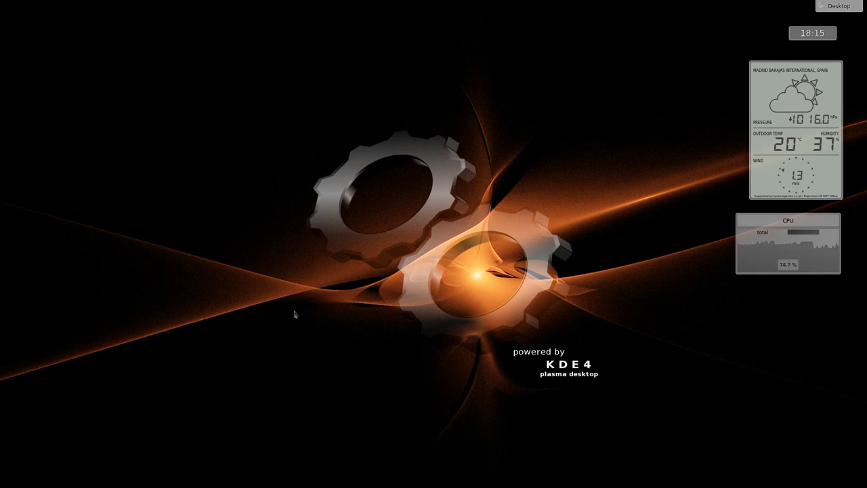
{"action": "right_click", "coordinate": [271, 198]}
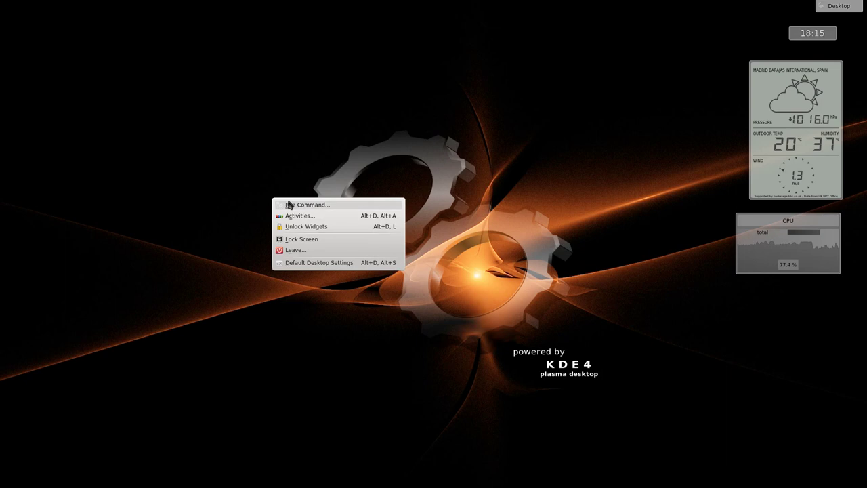
{"action": "left_click", "coordinate": [293, 206]}
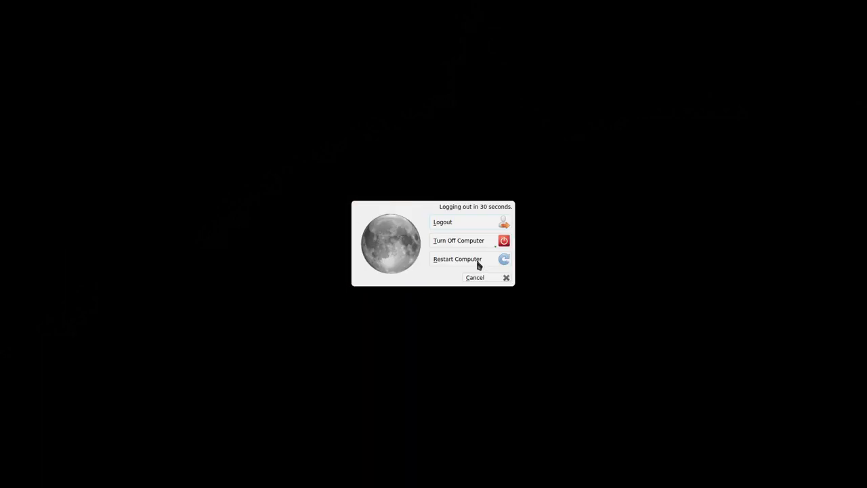
Step: Cancel the logout and lock the session from the desktop's right-click menu
{"action": "left_click", "coordinate": [476, 277]}
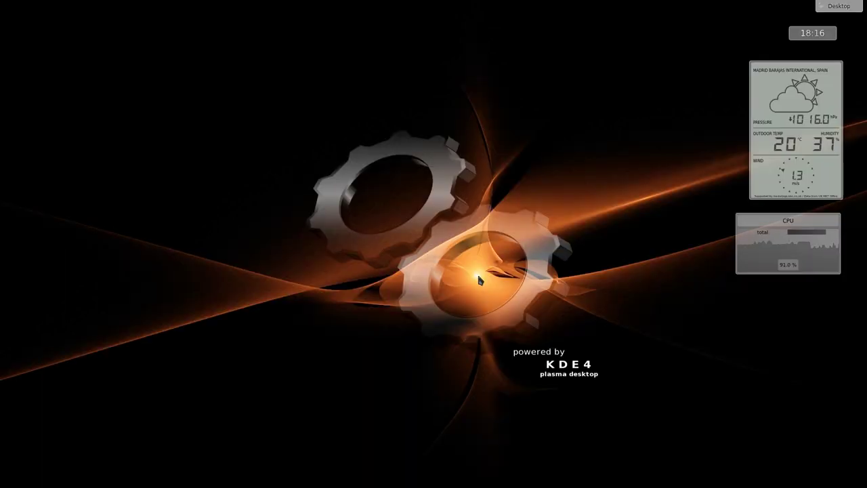
{"action": "right_click", "coordinate": [448, 268]}
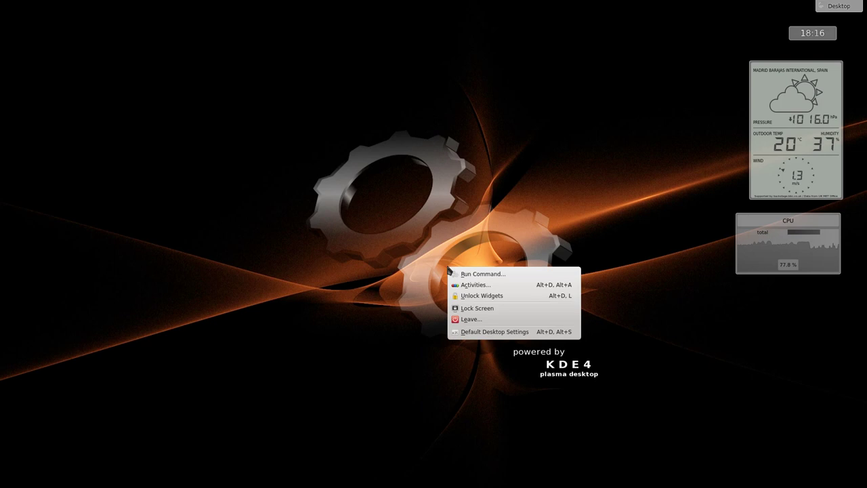
{"action": "left_click", "coordinate": [465, 310]}
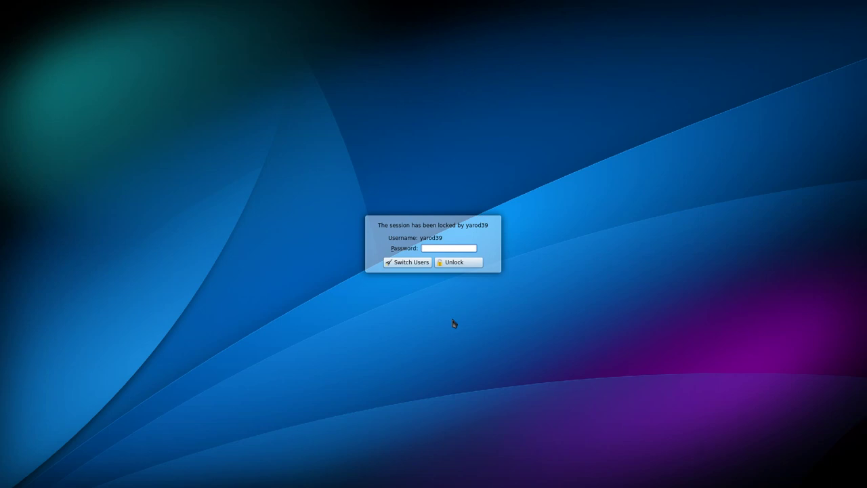
Step: Unlock the session with the account password and dismiss the desktop menu
{"action": "type", "text": "••••••••"}
{"action": "key", "text": "Return"}
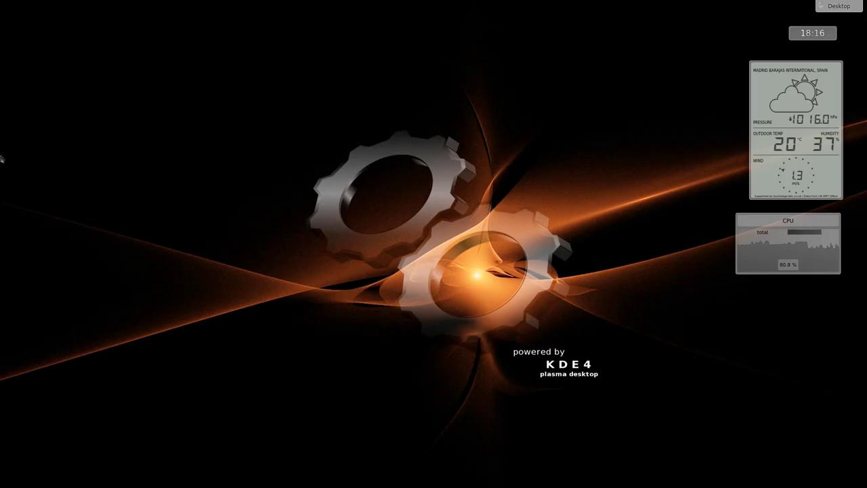
{"action": "right_click", "coordinate": [8, 158]}
{"action": "left_click", "coordinate": [28, 165]}
Step: In Default Desktop Settings, choose the KXStudio Heartbeat wallpaper, apply it and confirm with OK
{"action": "right_click", "coordinate": [377, 183]}
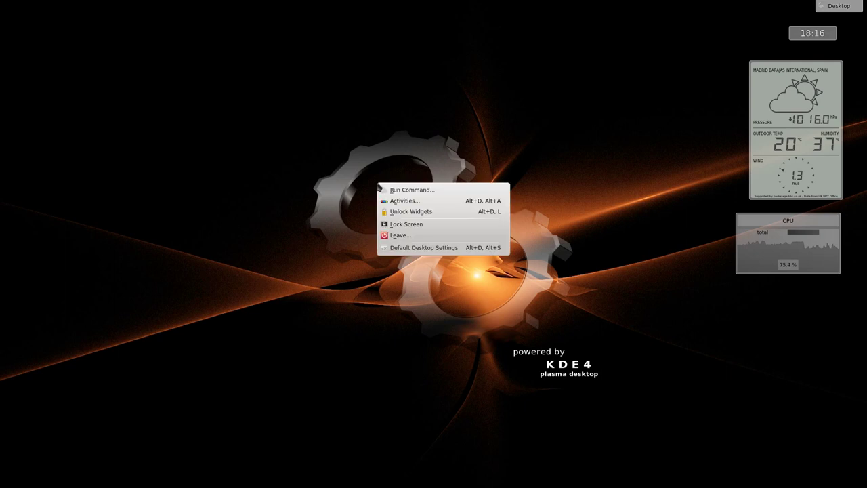
{"action": "left_click", "coordinate": [409, 248]}
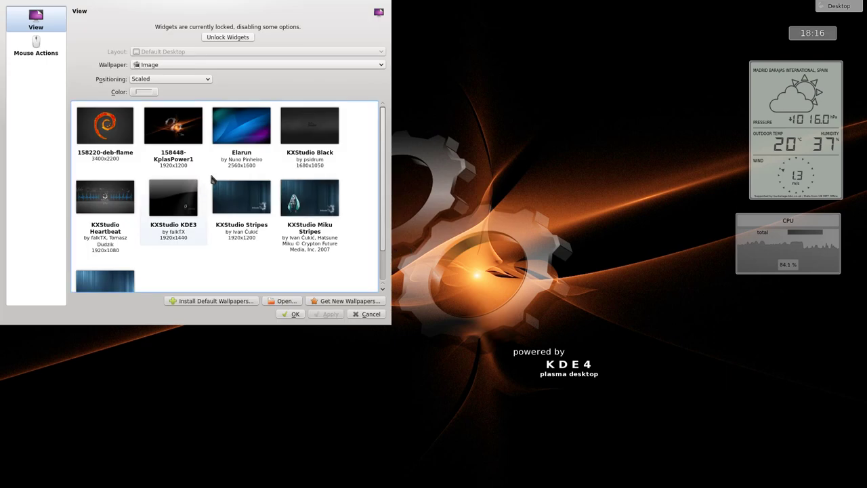
{"action": "left_click", "coordinate": [107, 204]}
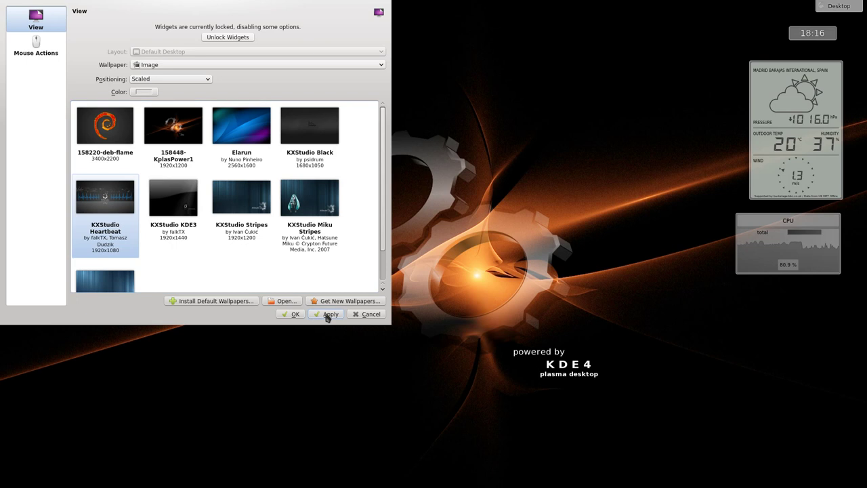
{"action": "left_click", "coordinate": [326, 316]}
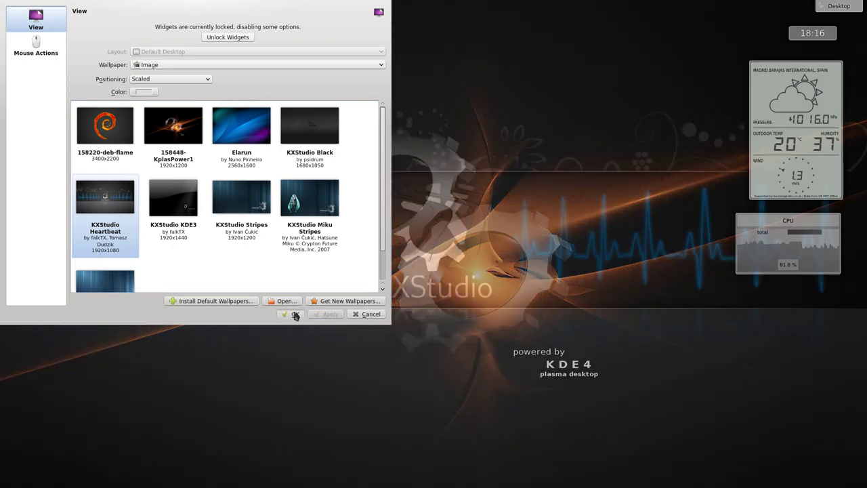
{"action": "left_click", "coordinate": [296, 315]}
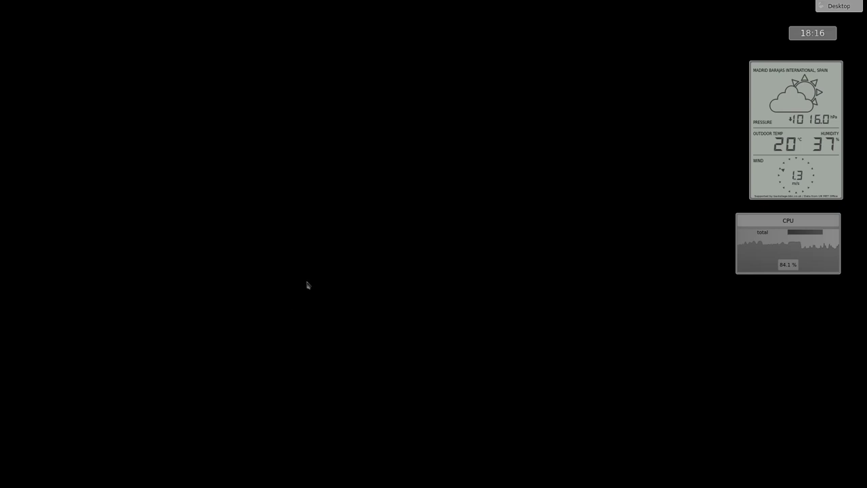
Step: Unlock widgets from the Desktop toolbox, then choose Leave and Turn Off Computer, starting the 30-second countdown
{"action": "left_click", "coordinate": [852, 7]}
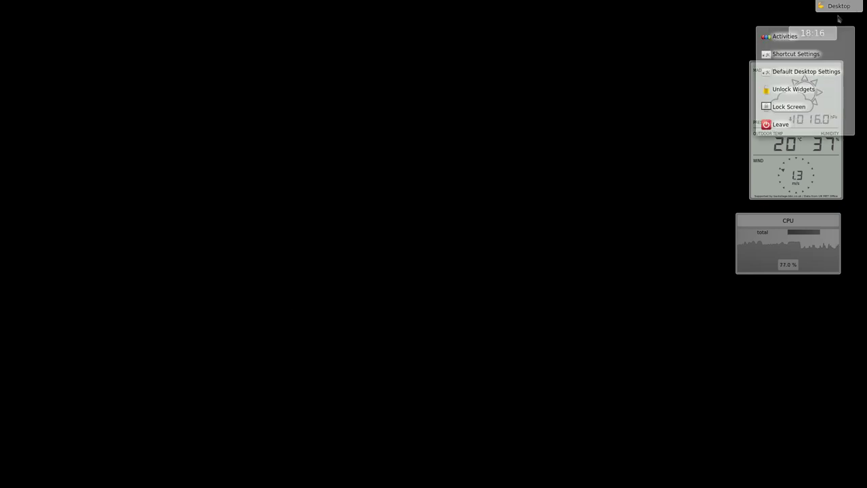
{"action": "left_click", "coordinate": [805, 94]}
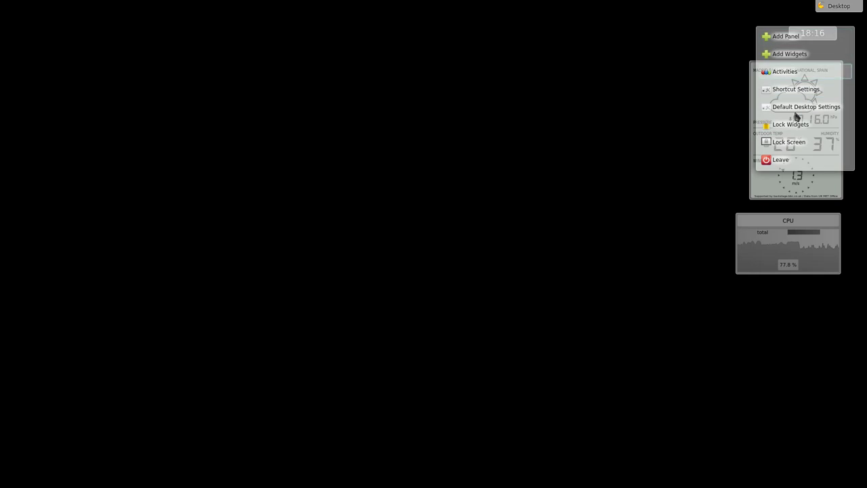
{"action": "left_click", "coordinate": [791, 163]}
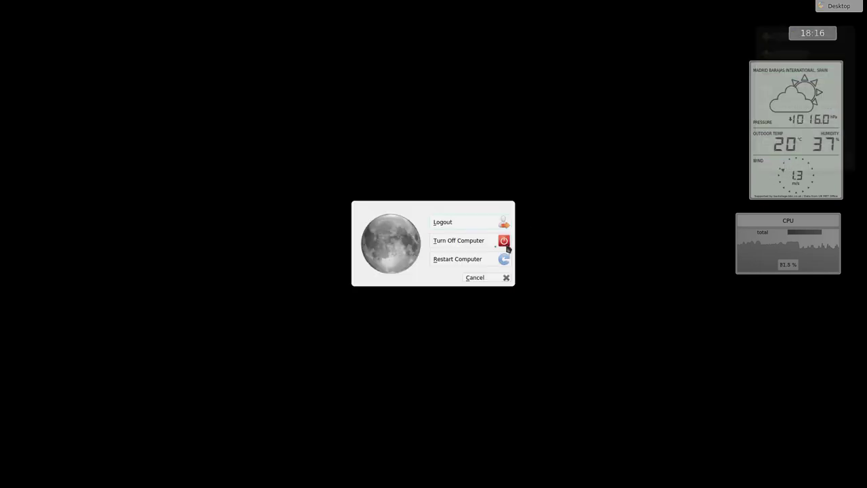
{"action": "left_click", "coordinate": [505, 242]}
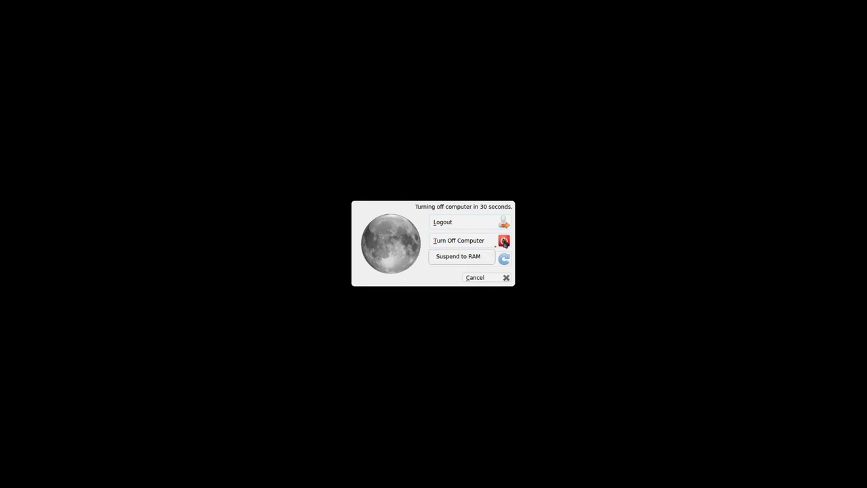